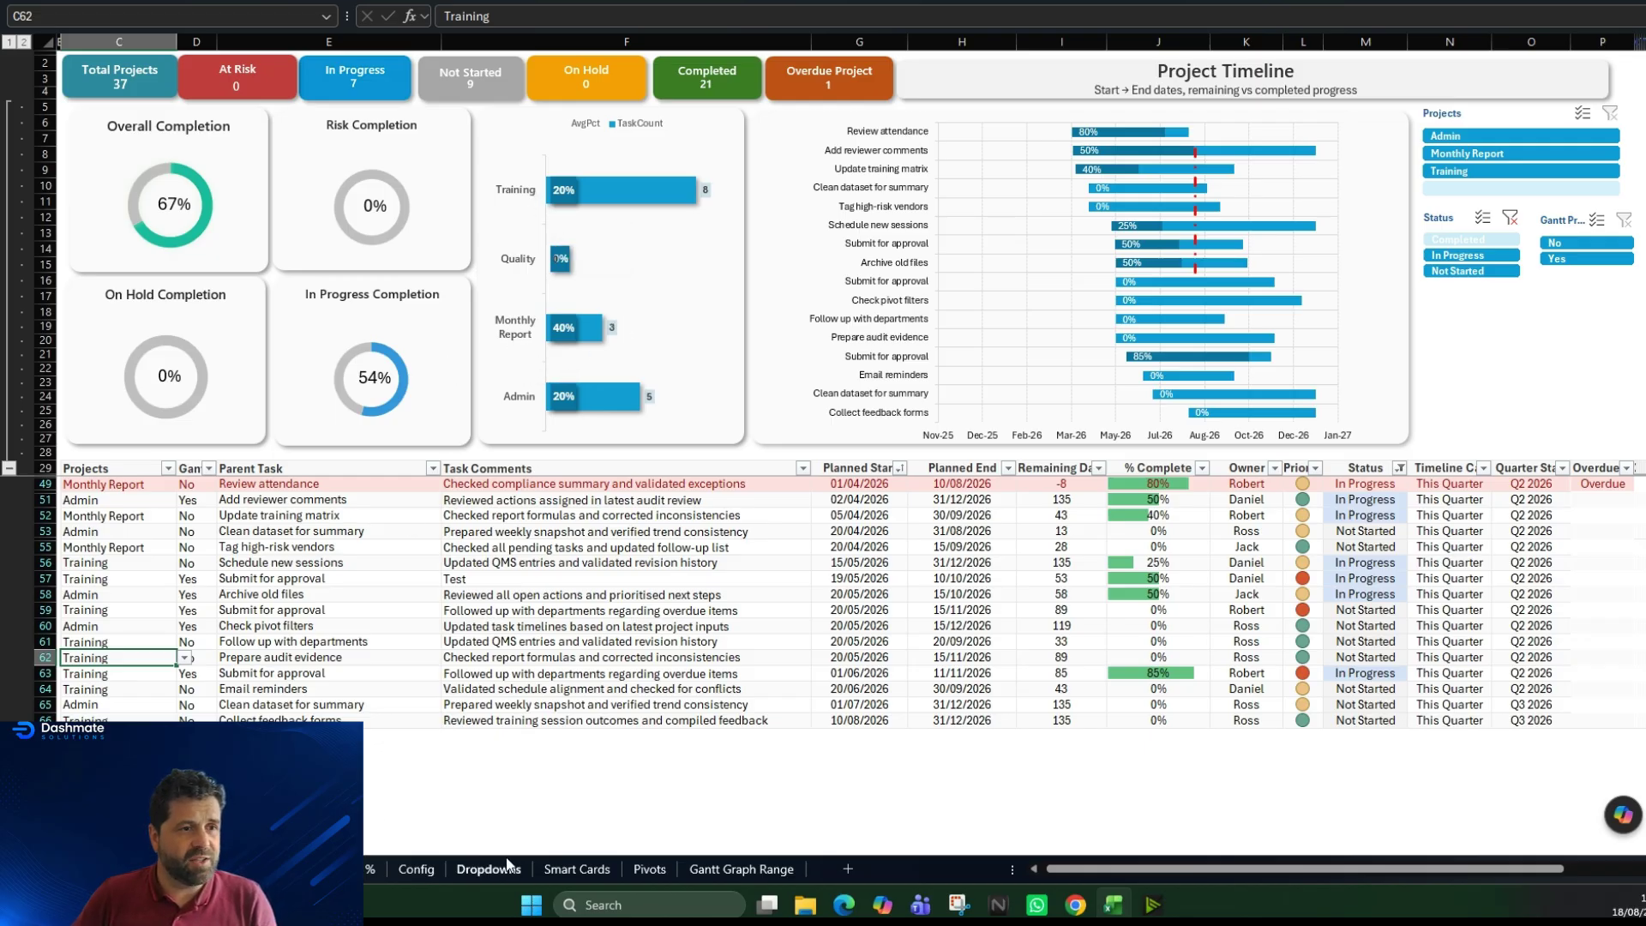
- Examine the Projects, Gantt Yes/No, Owner, Status and Priority lists on the Dropdowns sheet
{"action": "left_click", "coordinate": [485, 866]}
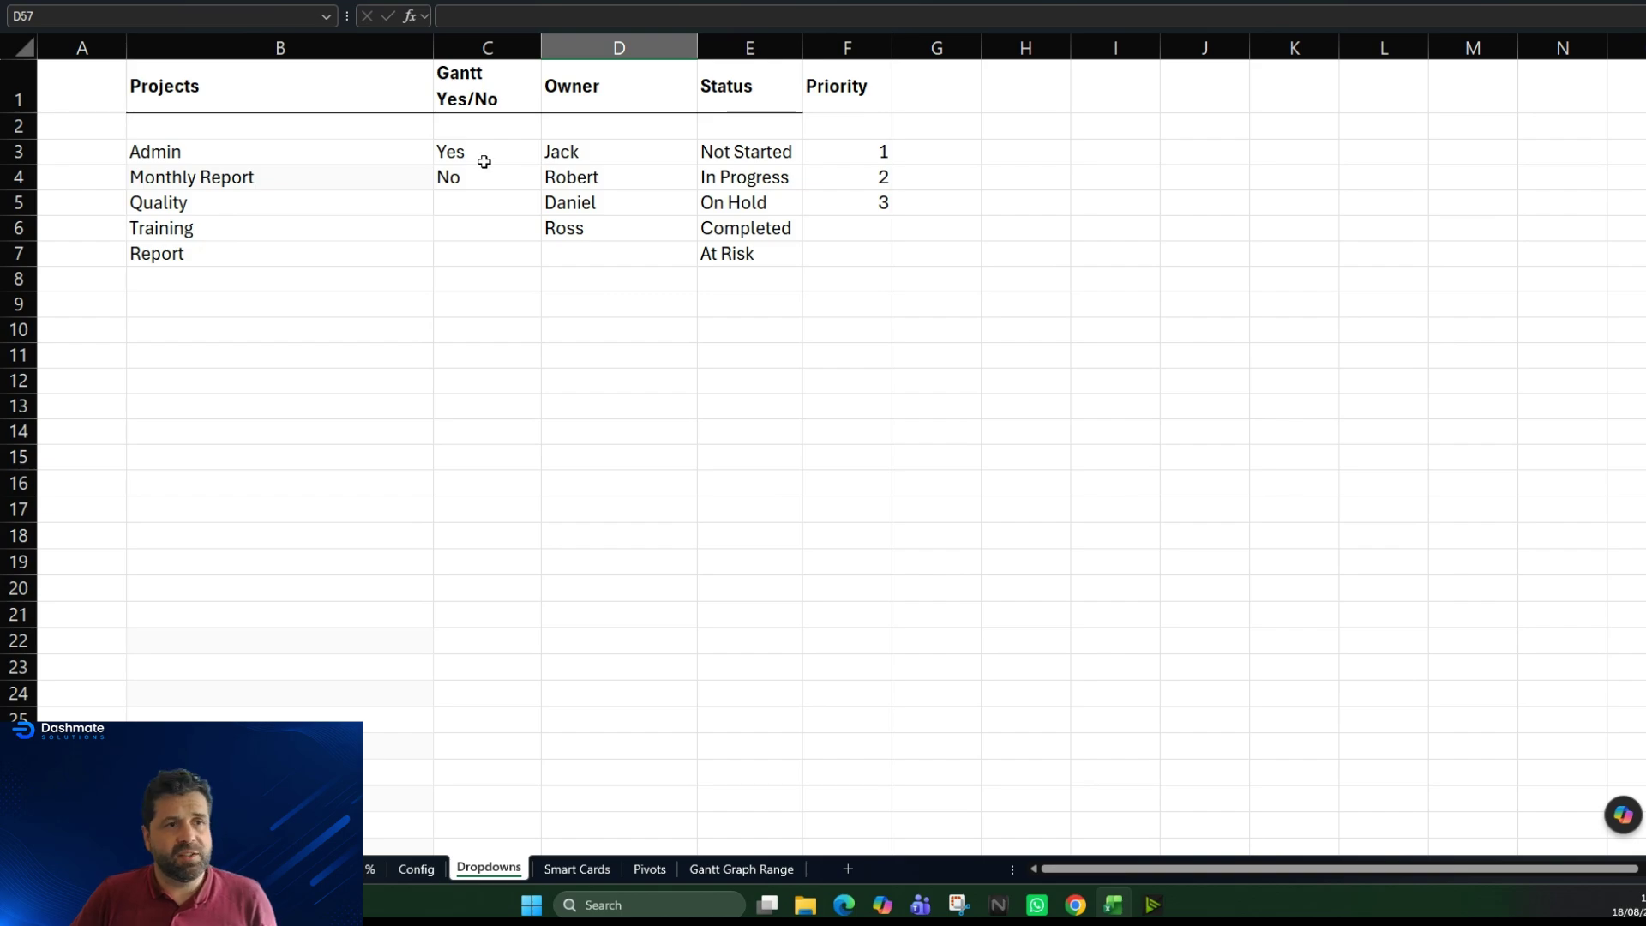
{"action": "left_click", "coordinate": [612, 162]}
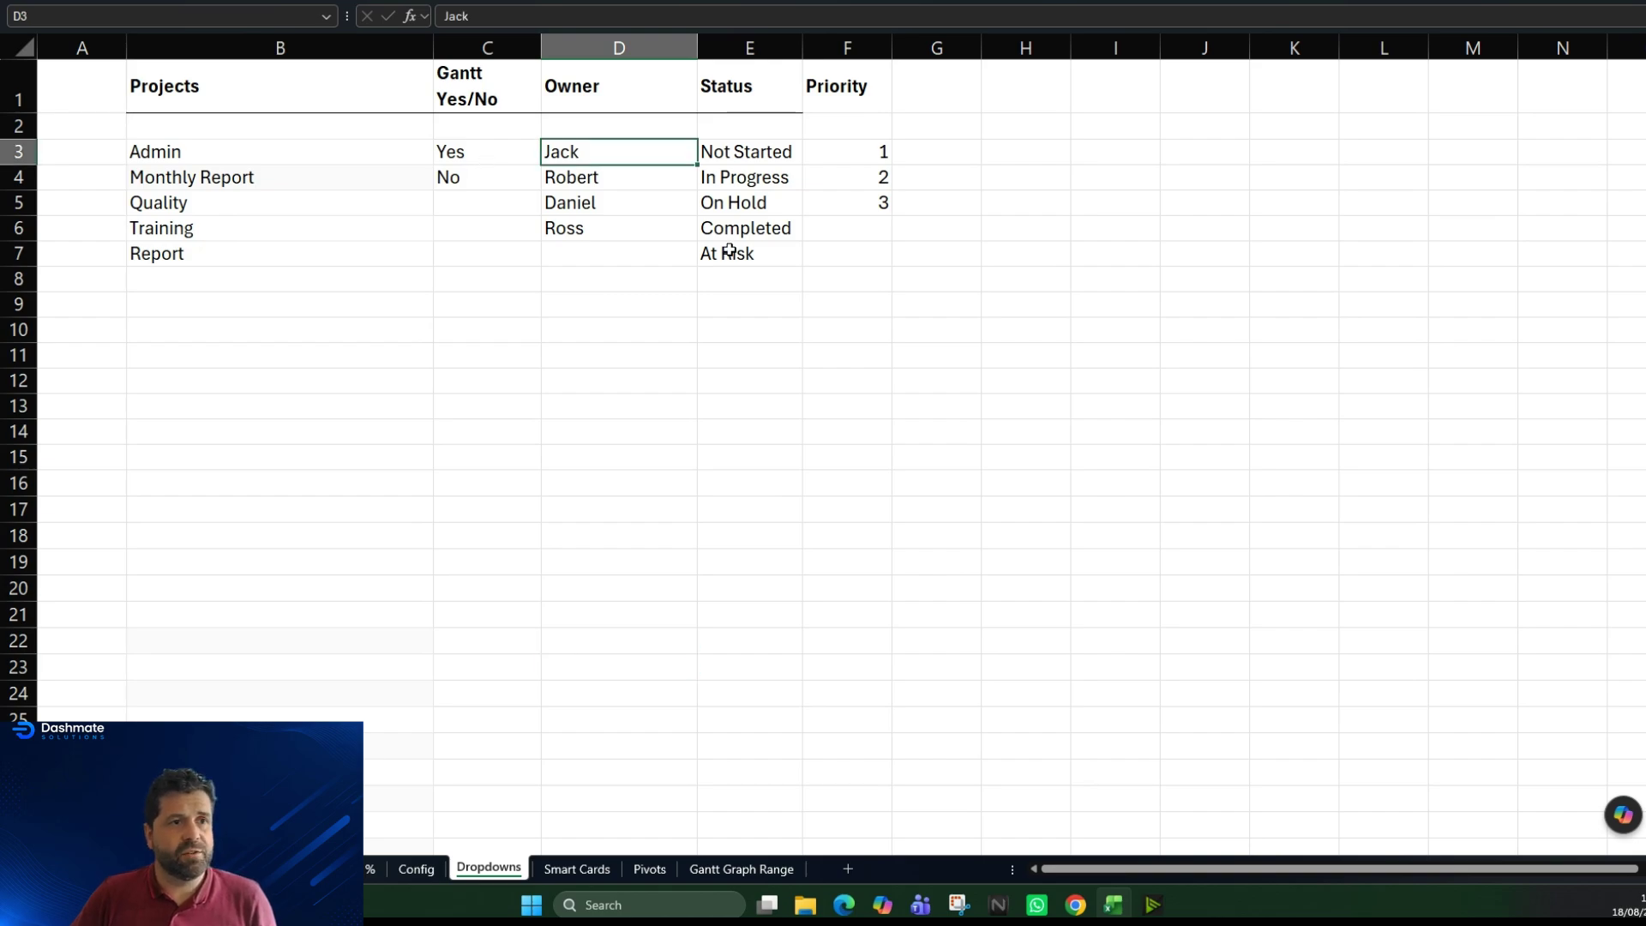
{"action": "left_click", "coordinate": [776, 152]}
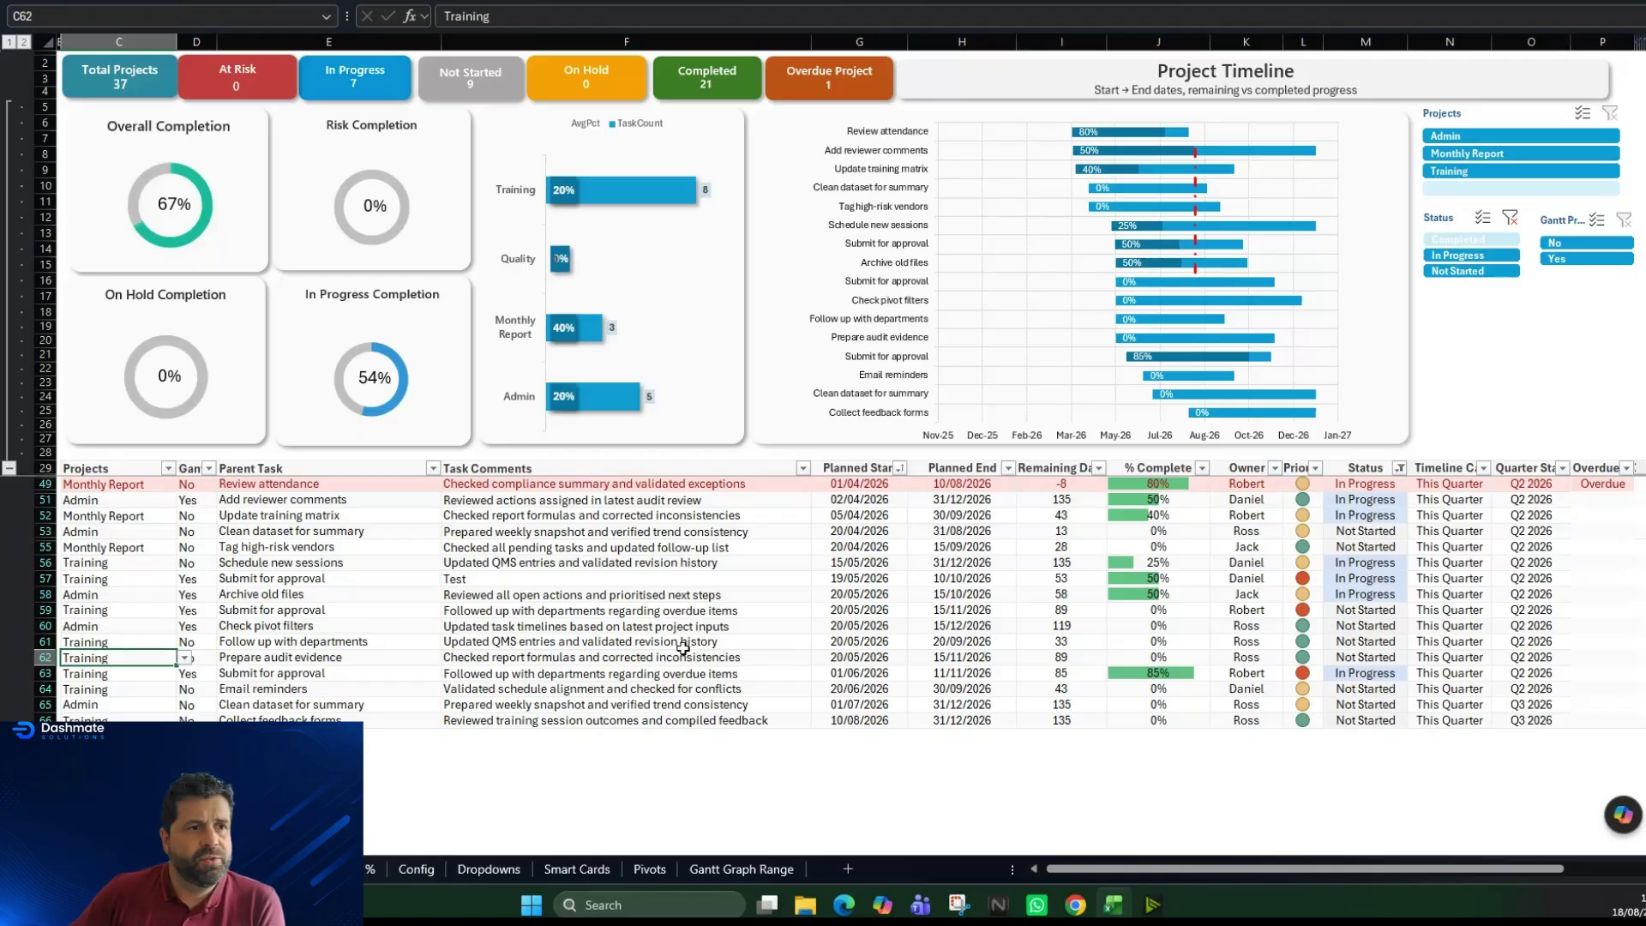
- Filter the tracker to the Admin project and set Gantt to Yes for the Clean dataset for summary task in row 53
{"action": "left_click", "coordinate": [1488, 137]}
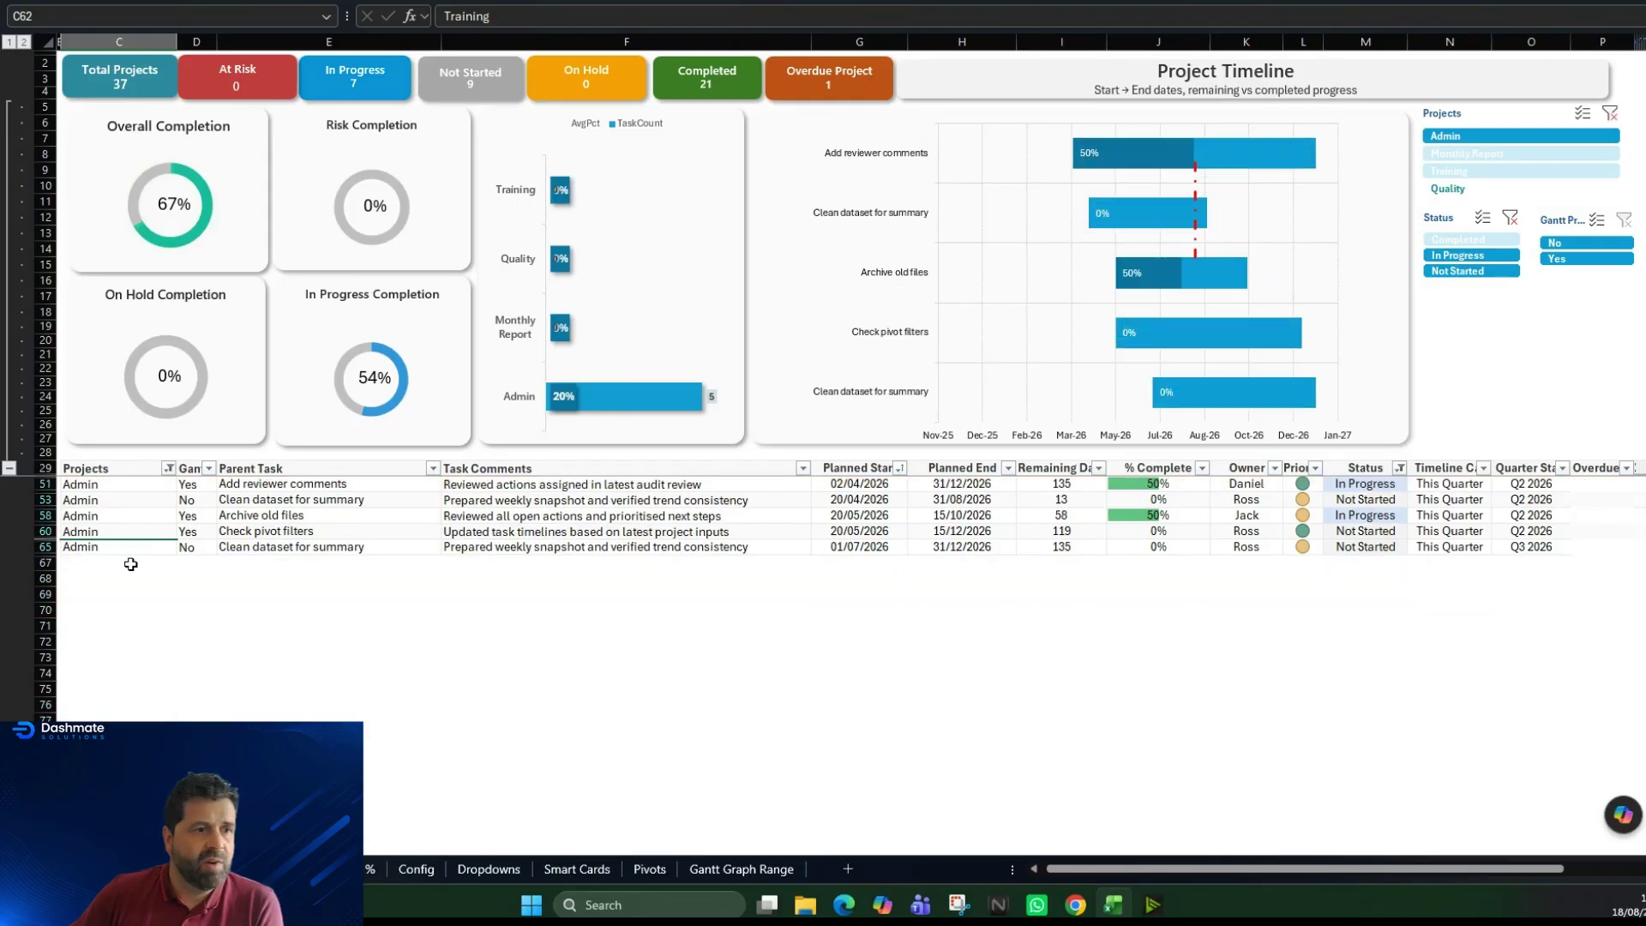
{"action": "left_click", "coordinate": [111, 572]}
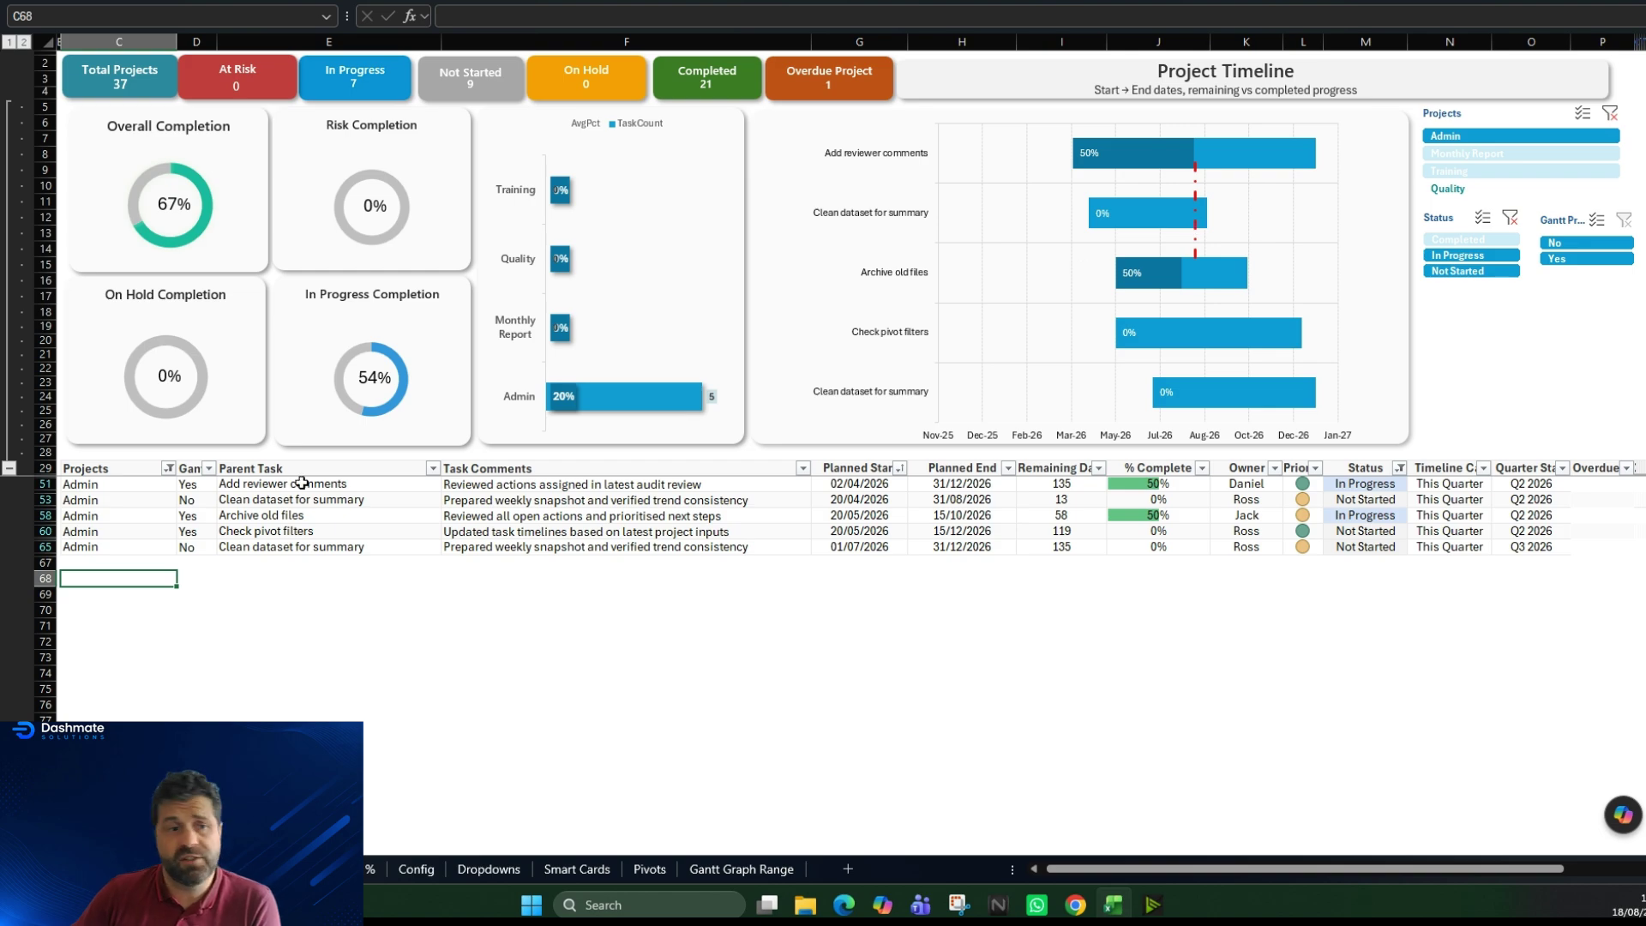
{"action": "left_click", "coordinate": [192, 487]}
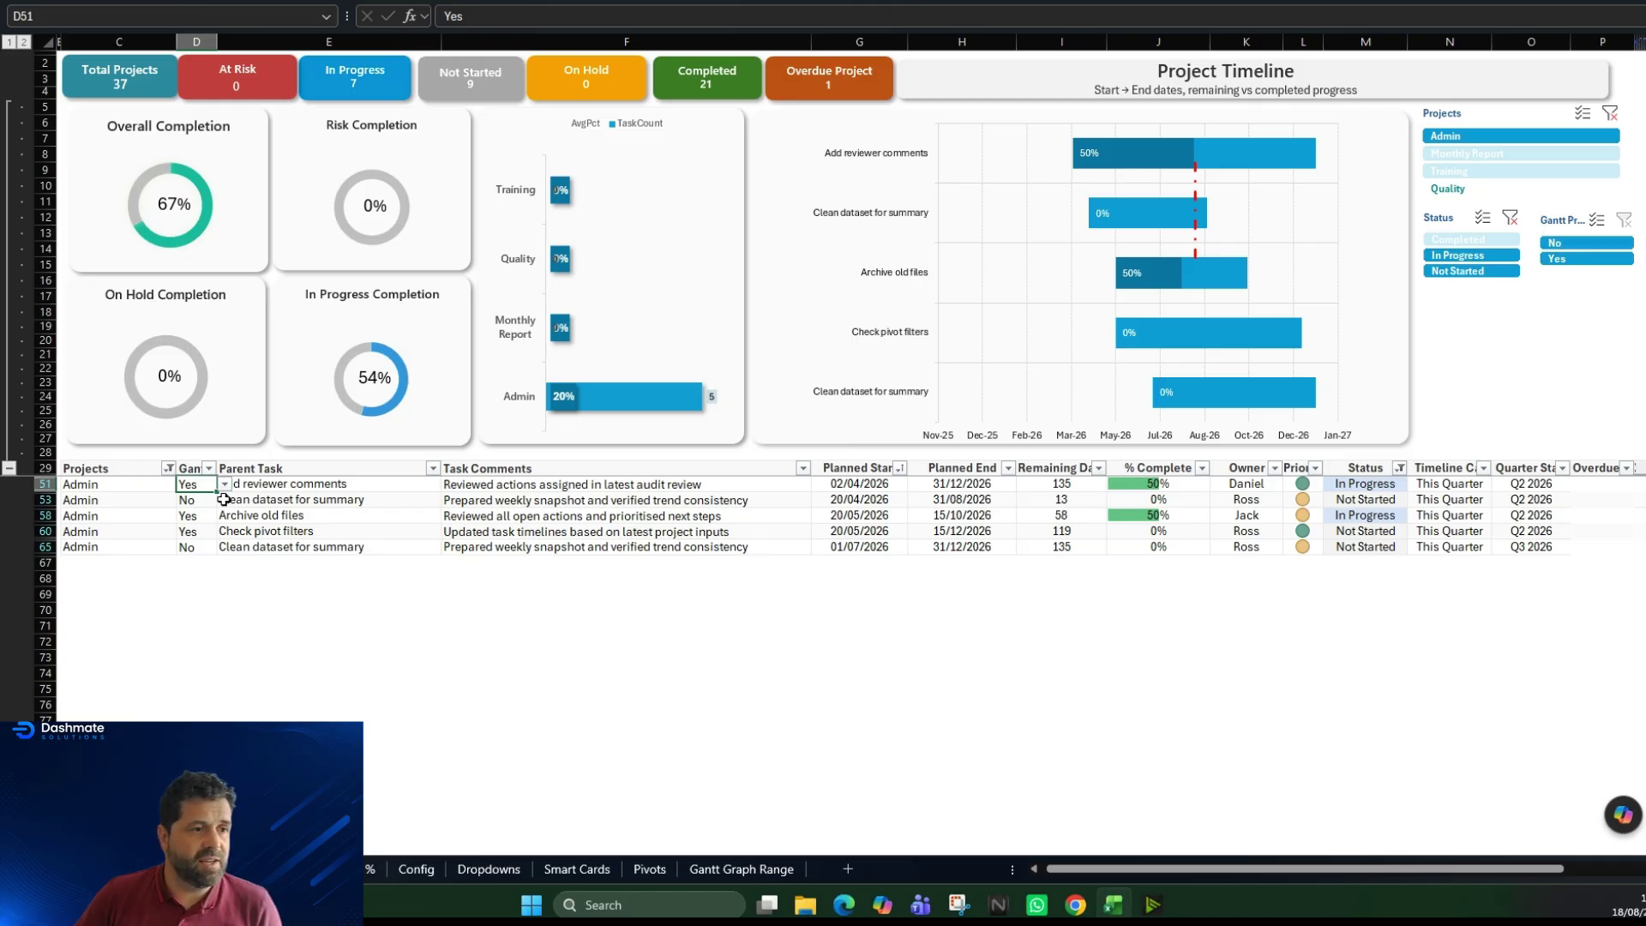
{"action": "left_click", "coordinate": [194, 502]}
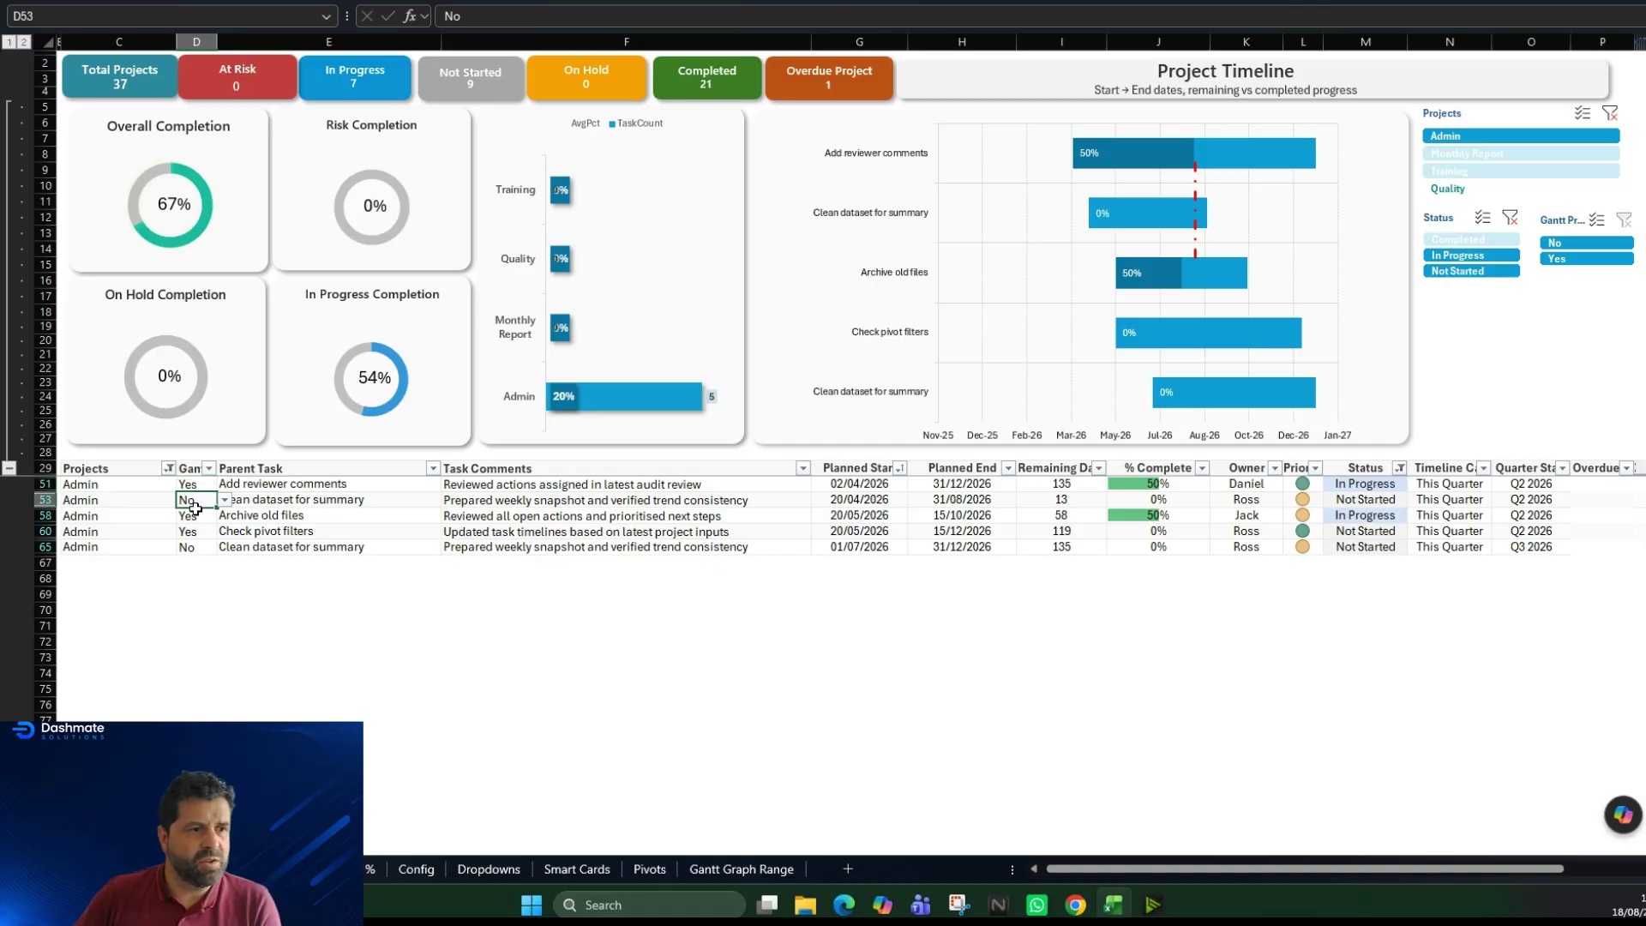
{"action": "left_click", "coordinate": [225, 500]}
{"action": "left_click", "coordinate": [190, 530]}
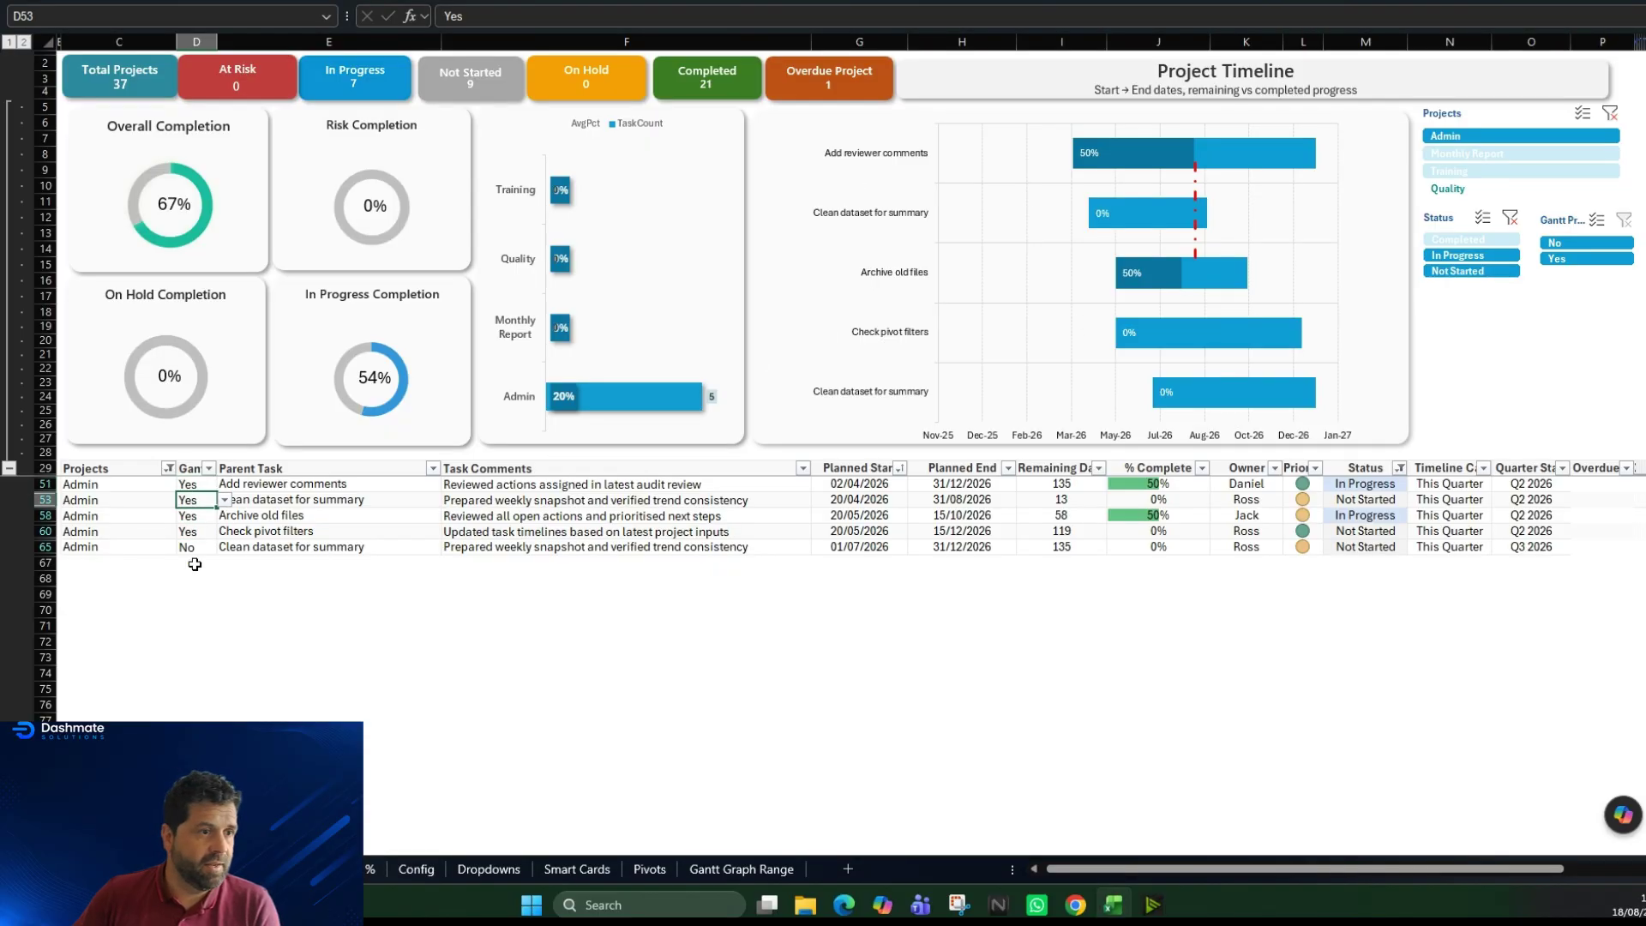
{"action": "left_click", "coordinate": [1583, 260]}
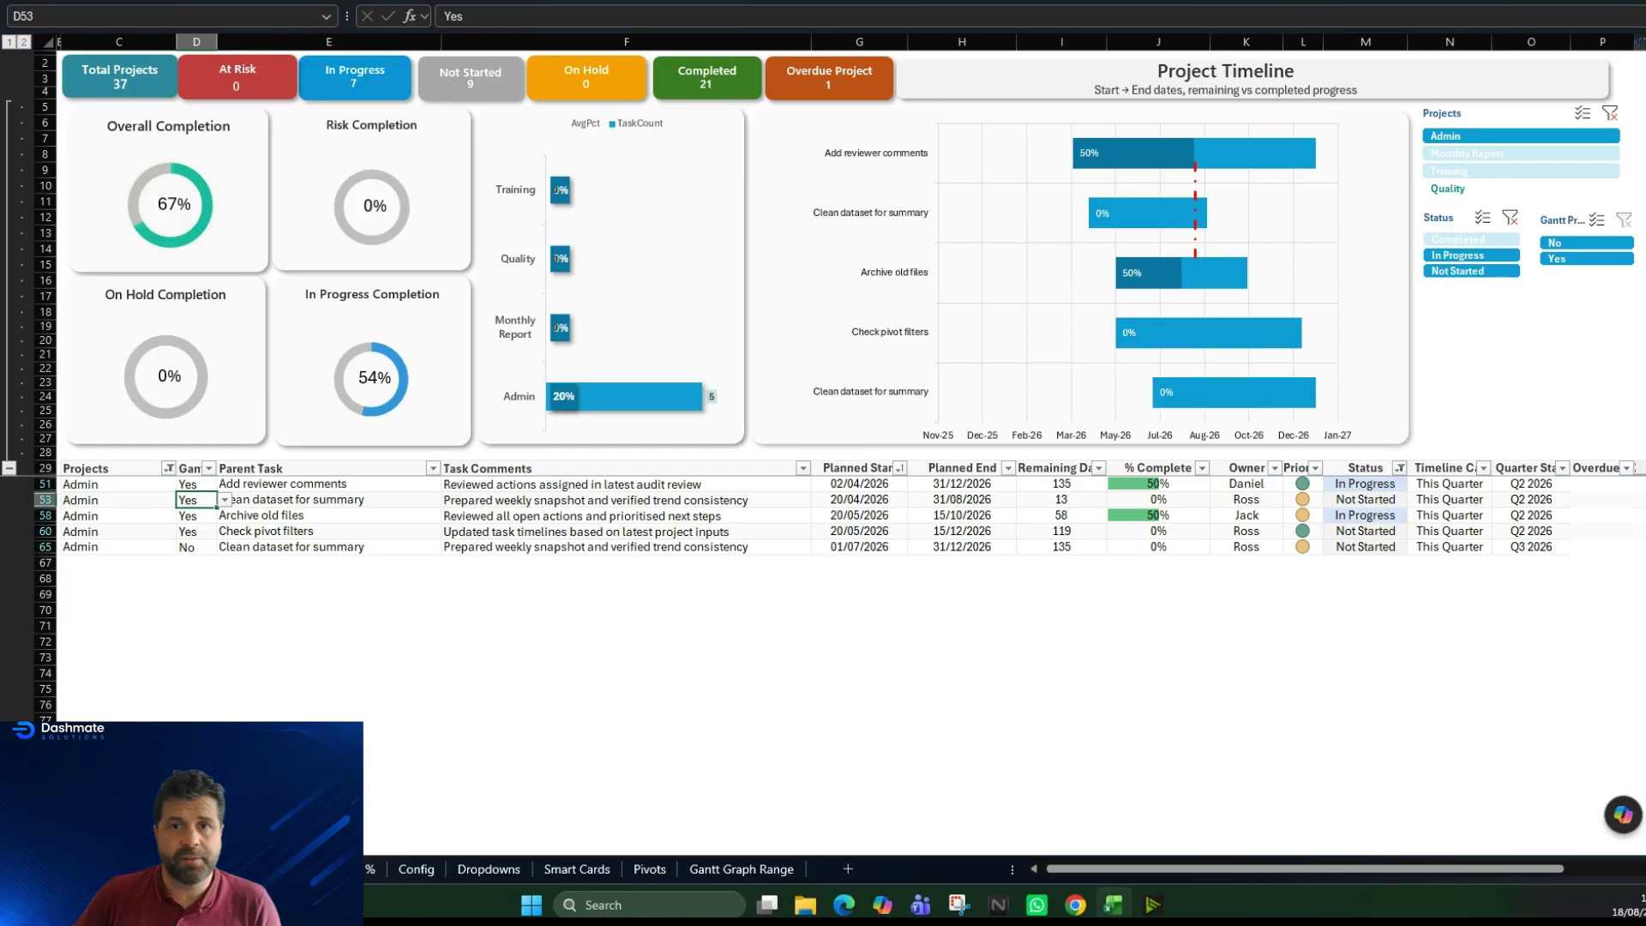
- View the timeline and tasks filtered to the Monthly Report project, then to the Training project
{"action": "left_click", "coordinate": [1466, 156]}
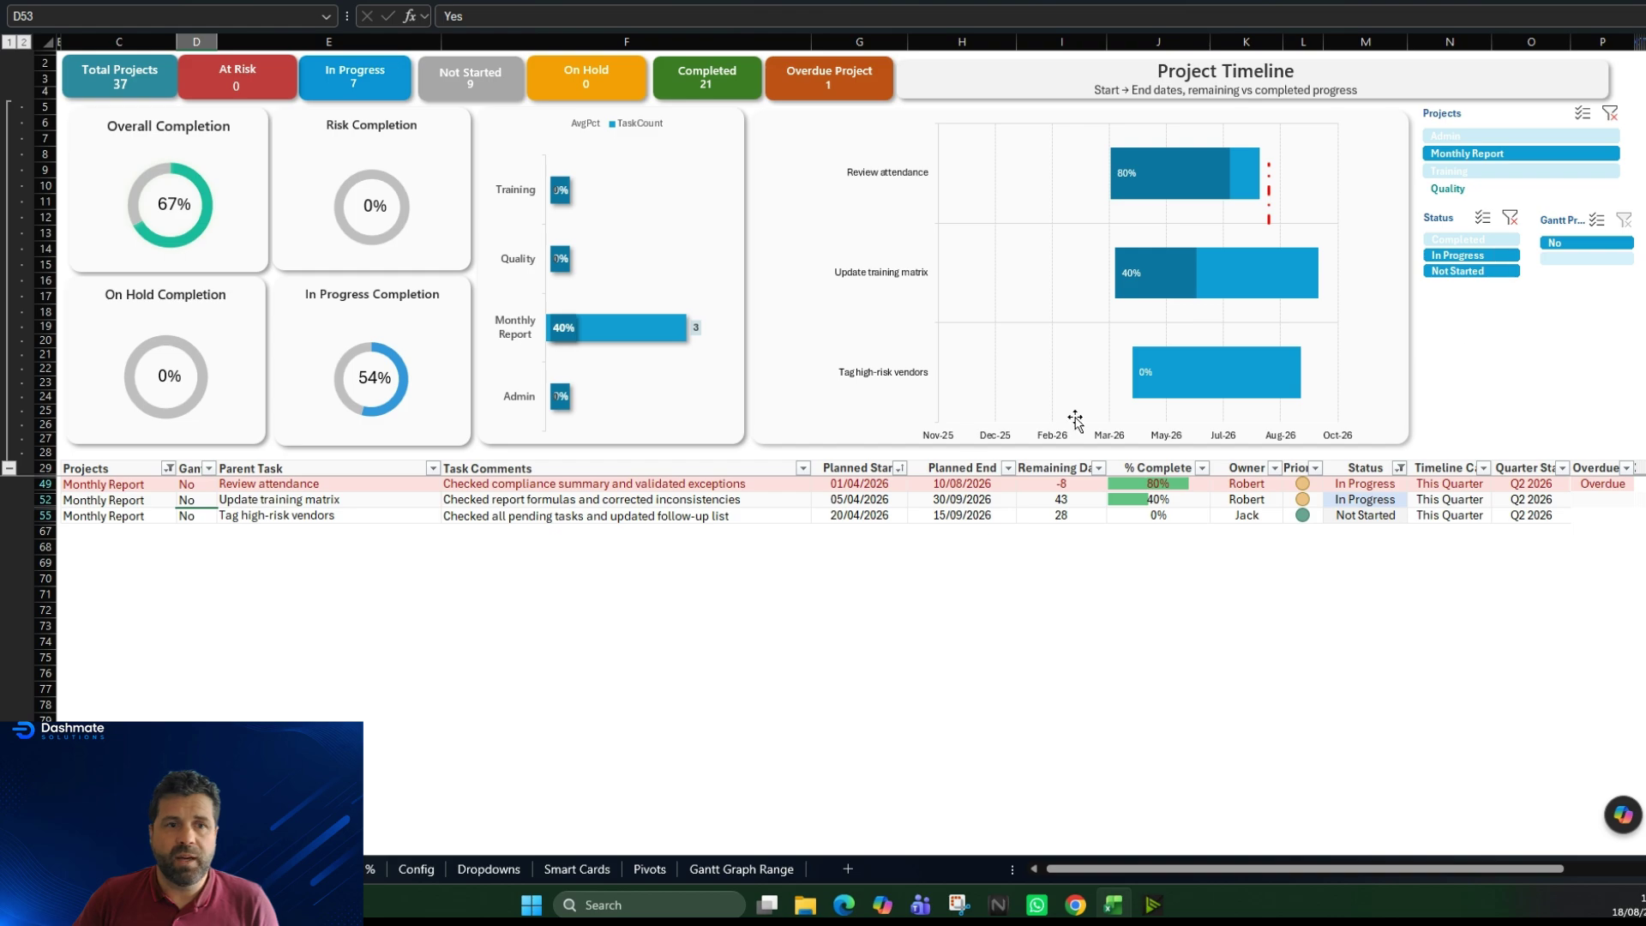
{"action": "left_click", "coordinate": [1467, 173]}
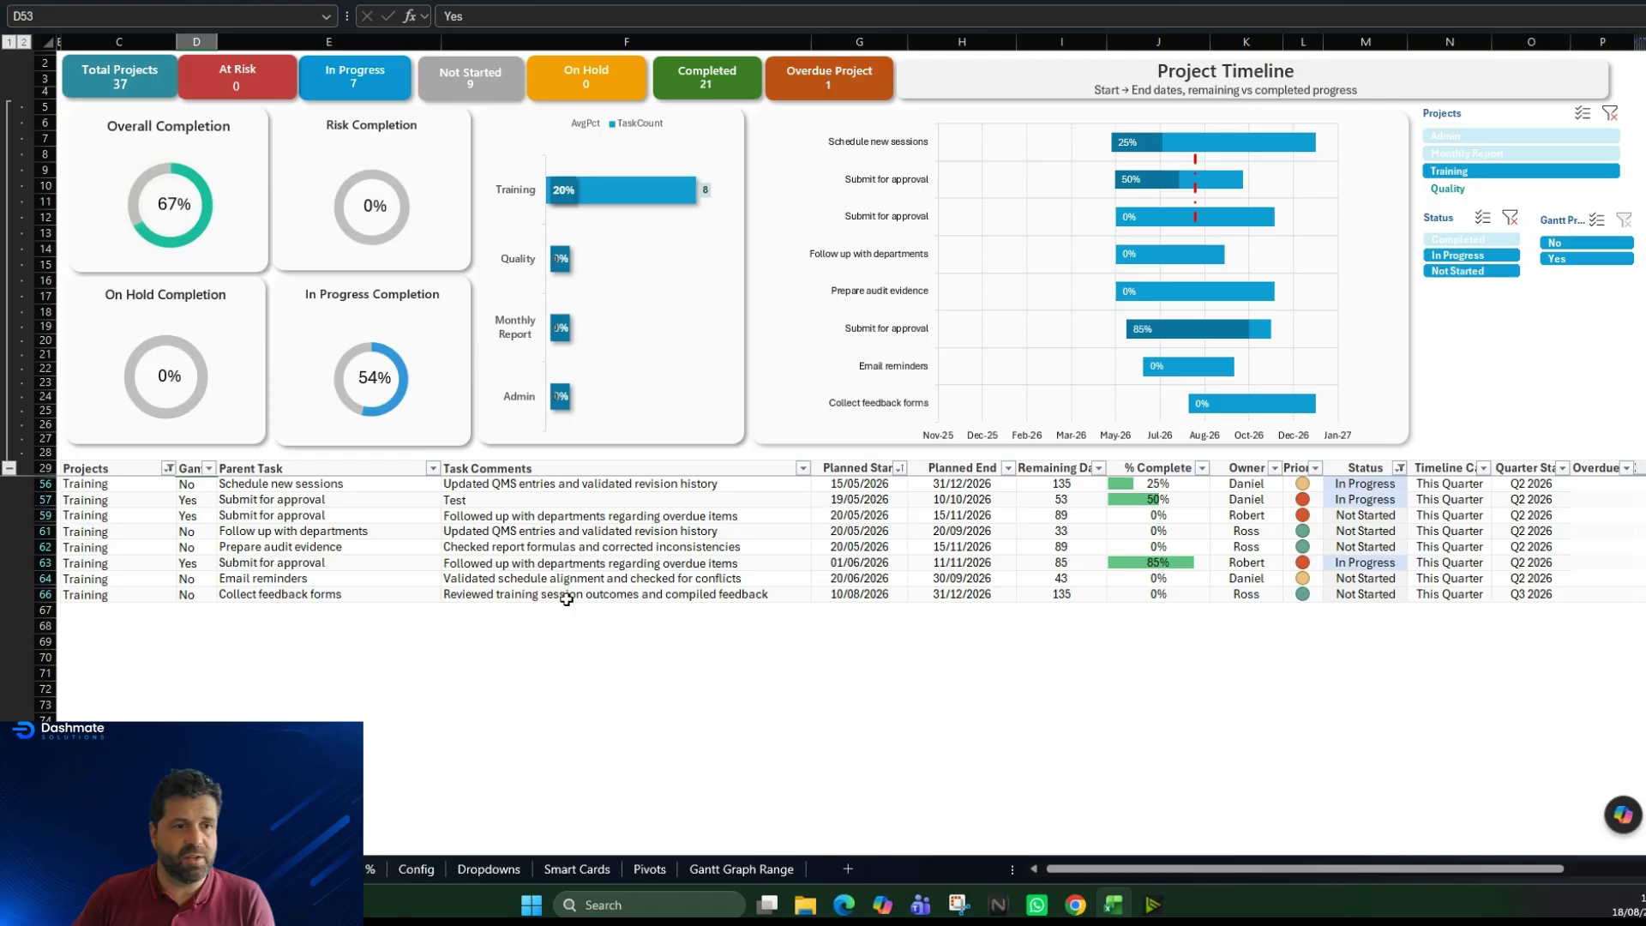
{"action": "left_click", "coordinate": [278, 502]}
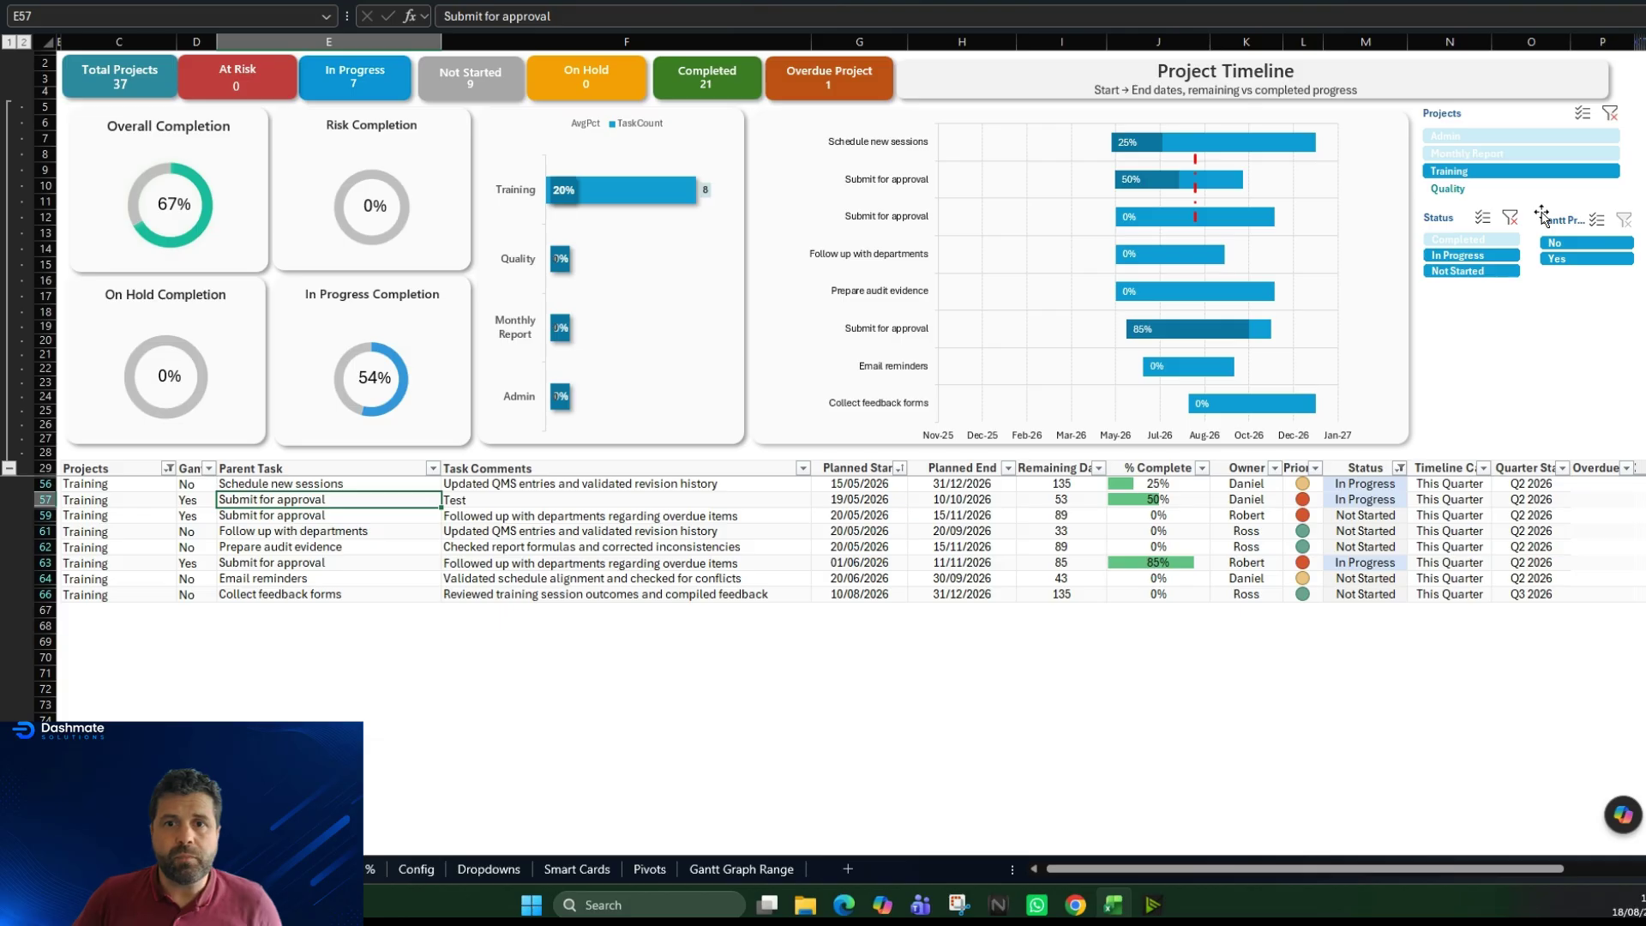
- Clear the status filter and view the timeline for the Quality, Monthly Report and Admin projects in turn
{"action": "left_click", "coordinate": [1513, 217]}
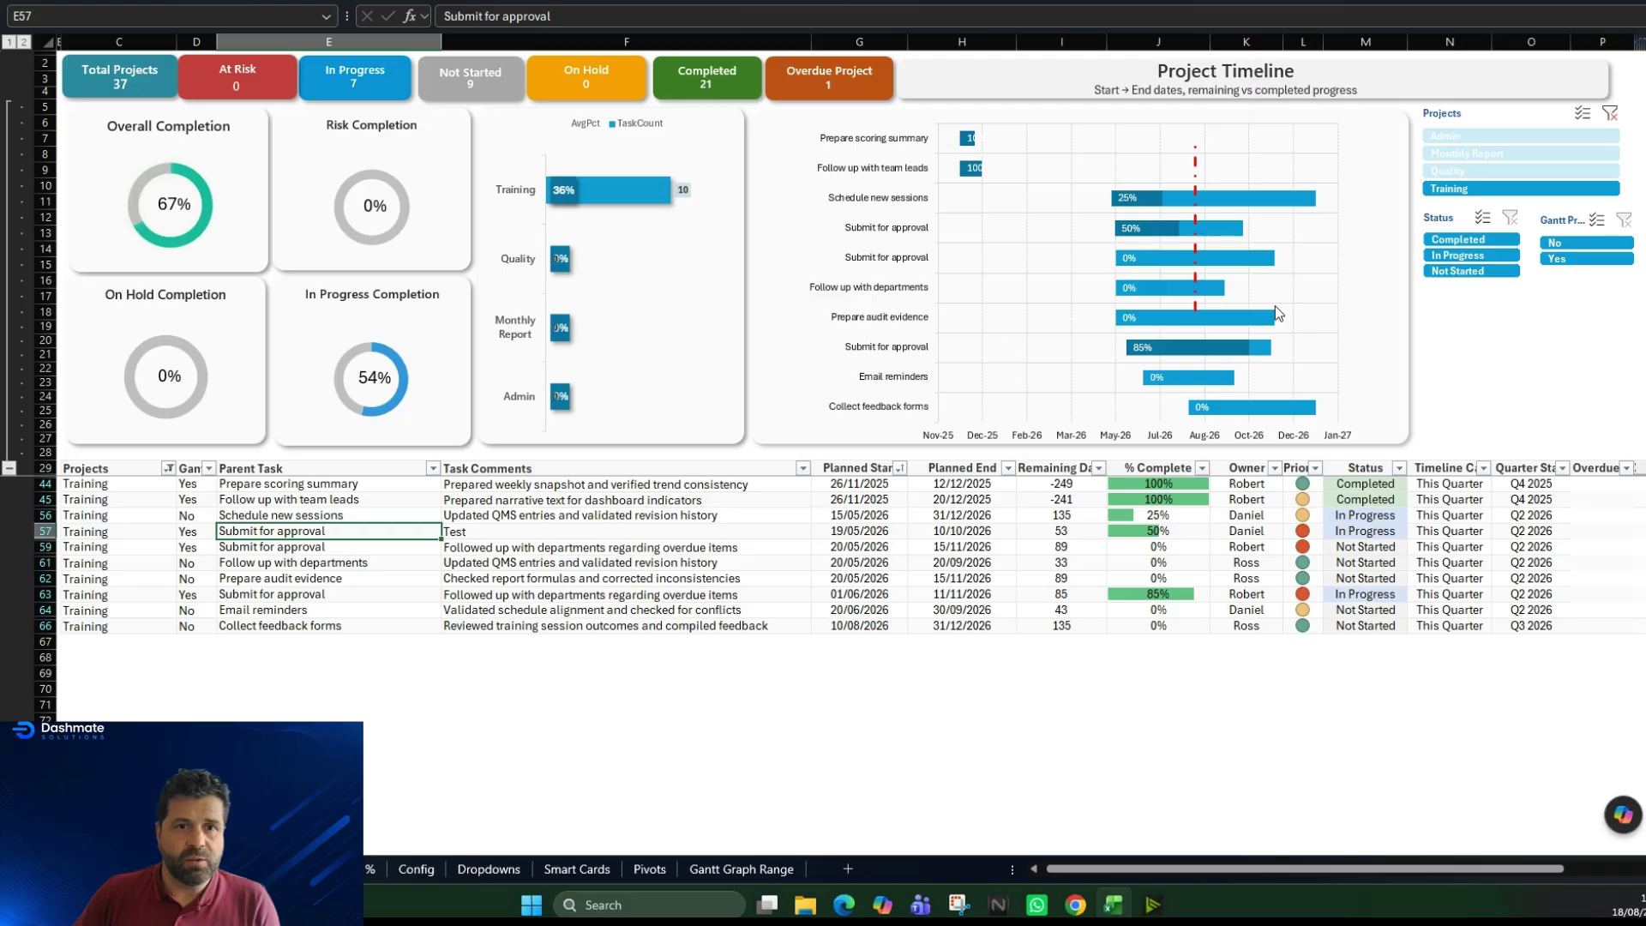
{"action": "left_click", "coordinate": [1466, 172]}
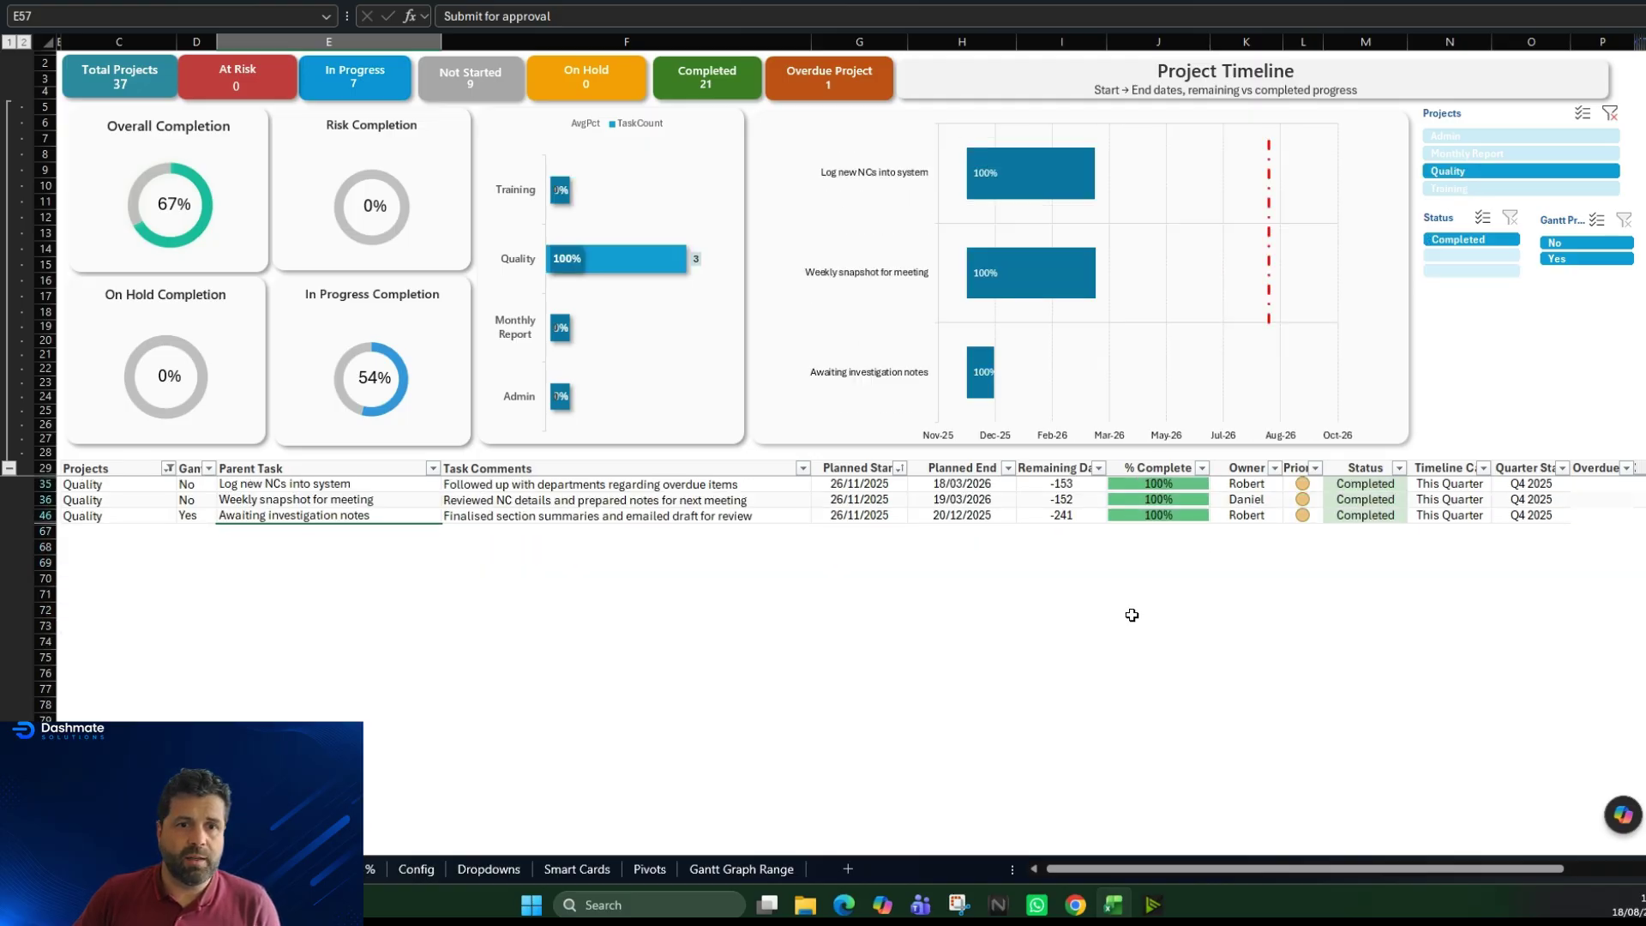
{"action": "left_click", "coordinate": [1496, 157]}
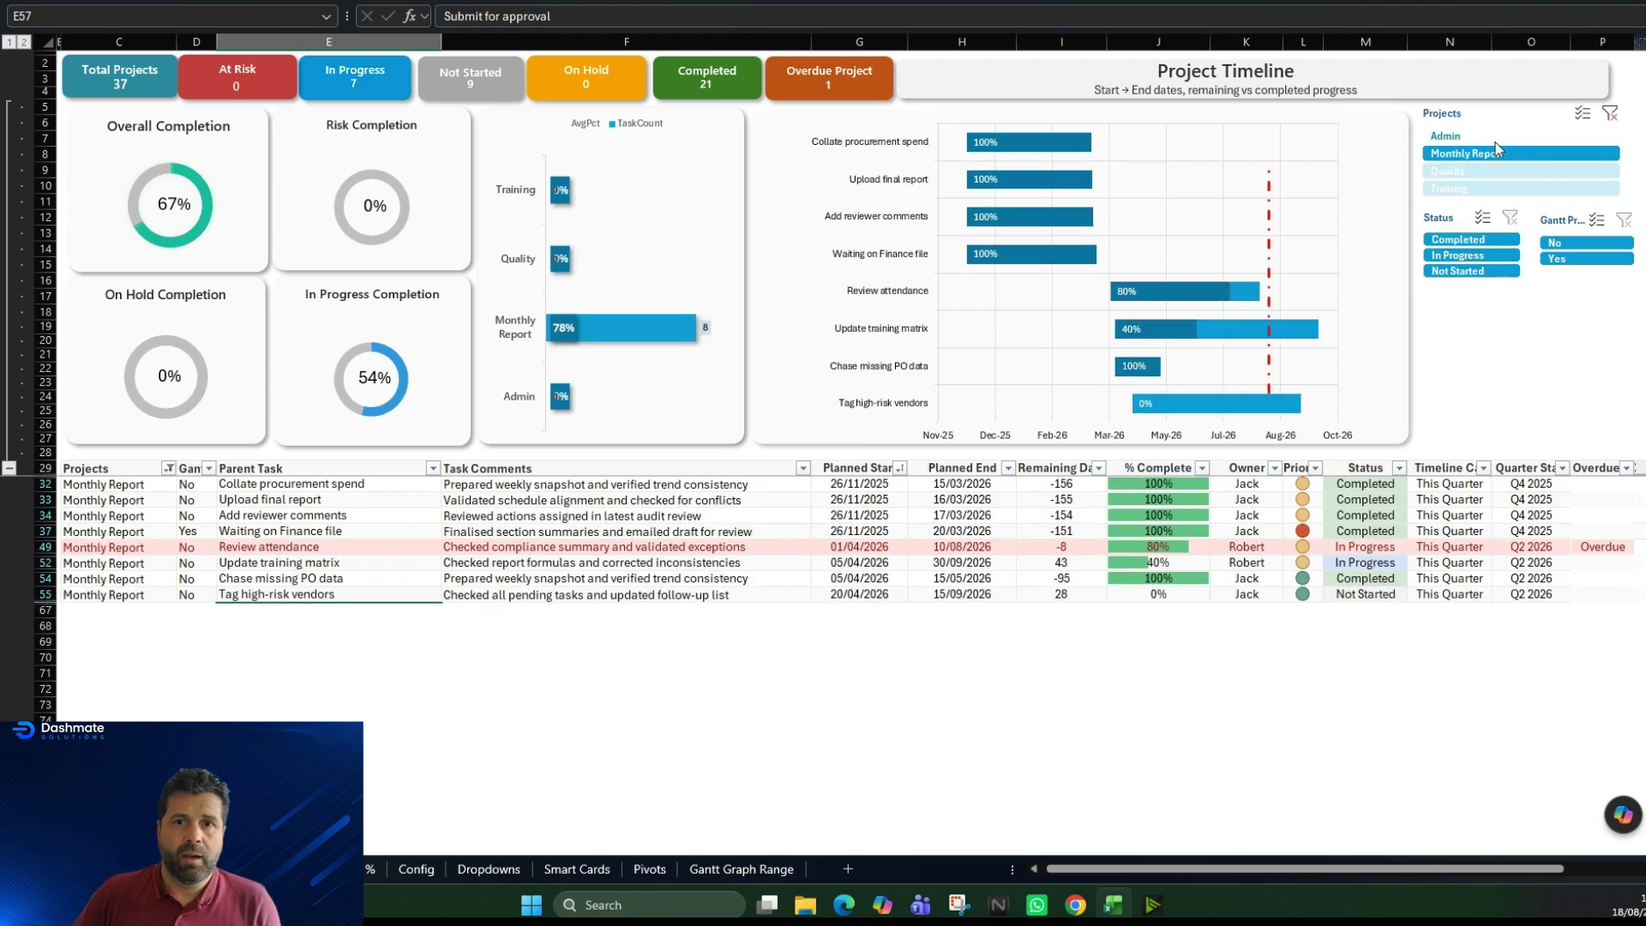
{"action": "left_click", "coordinate": [1481, 137]}
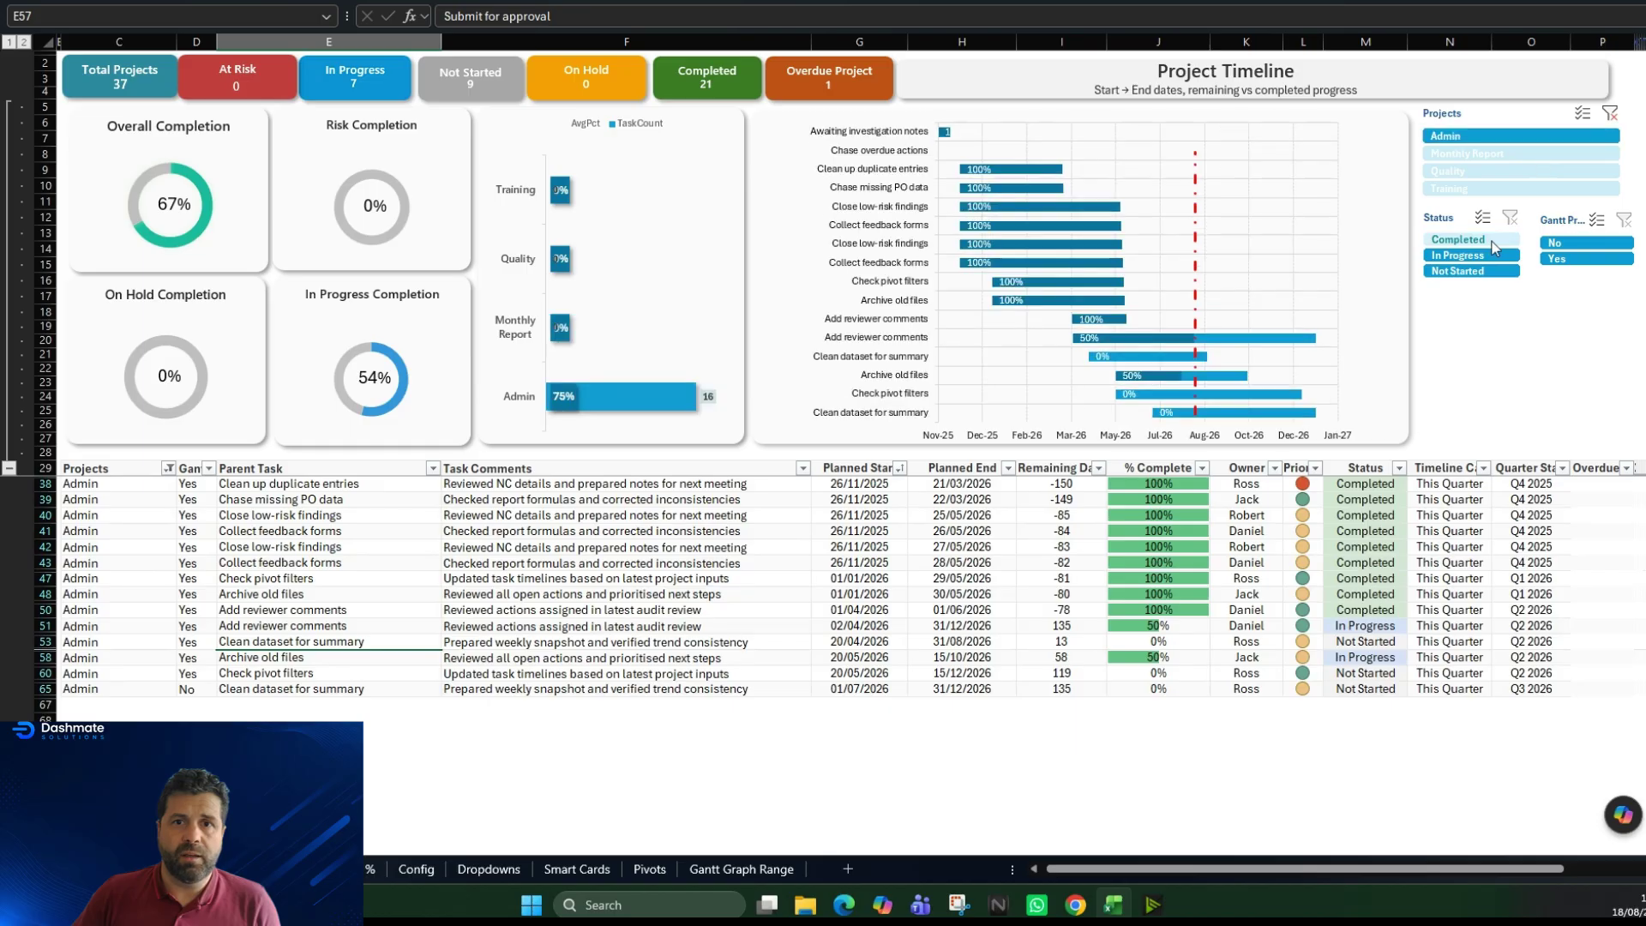
- Clear the project filter and look through the full task list
{"action": "left_click", "coordinate": [1610, 113]}
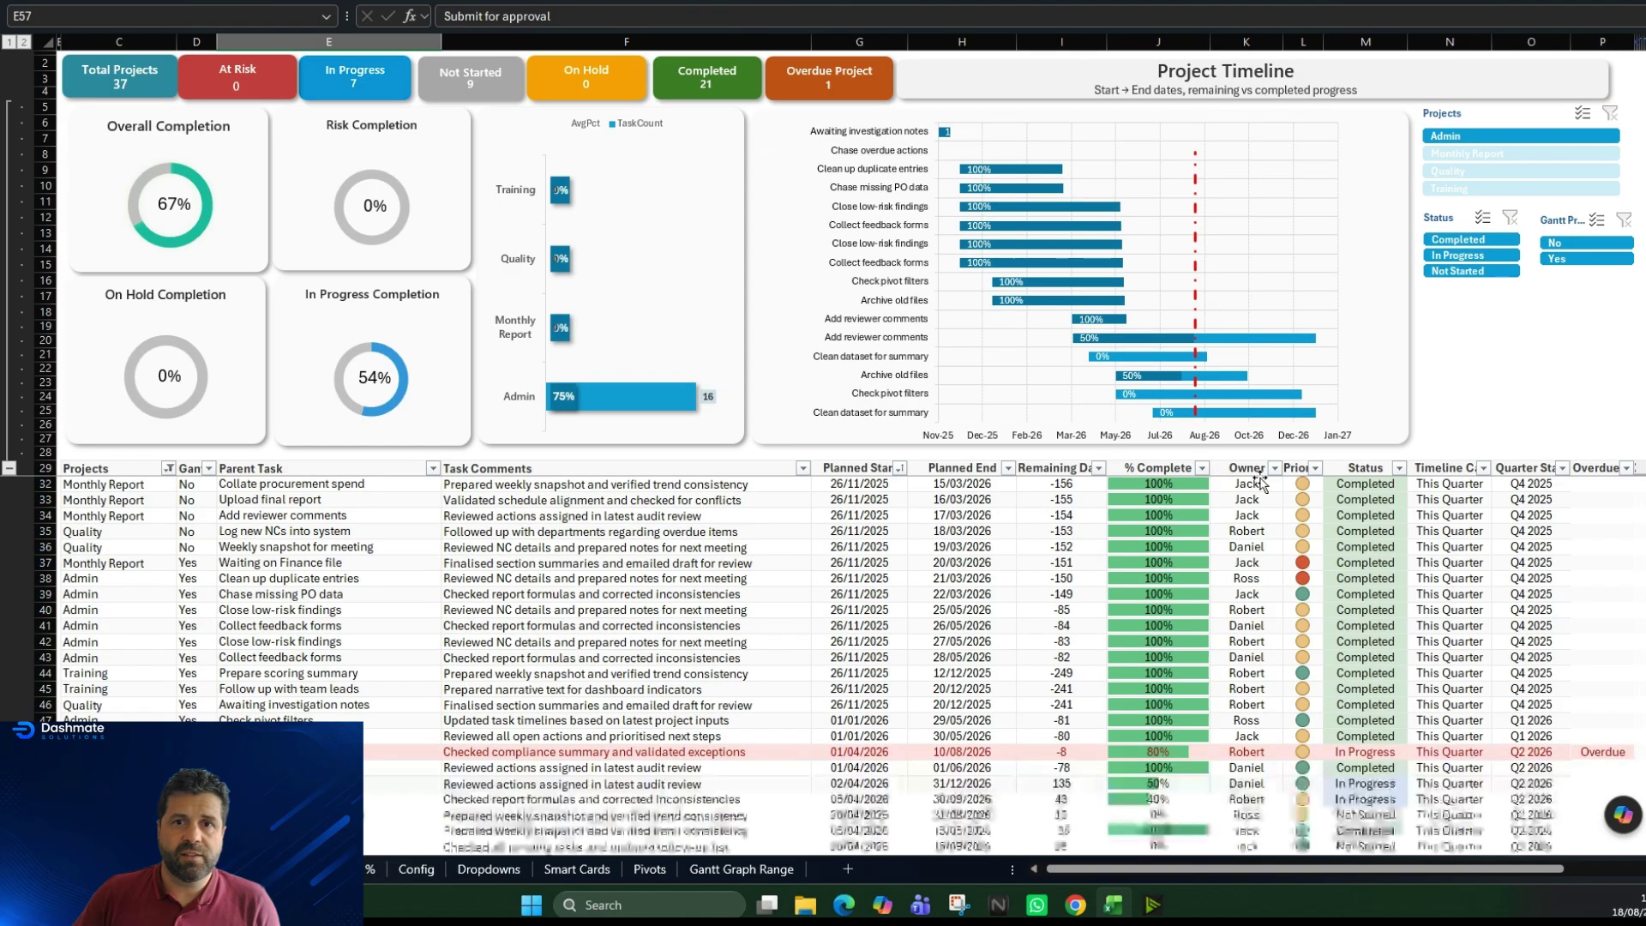
{"action": "scroll", "coordinate": [796, 679], "scroll_direction": "down", "scroll_amount": 7}
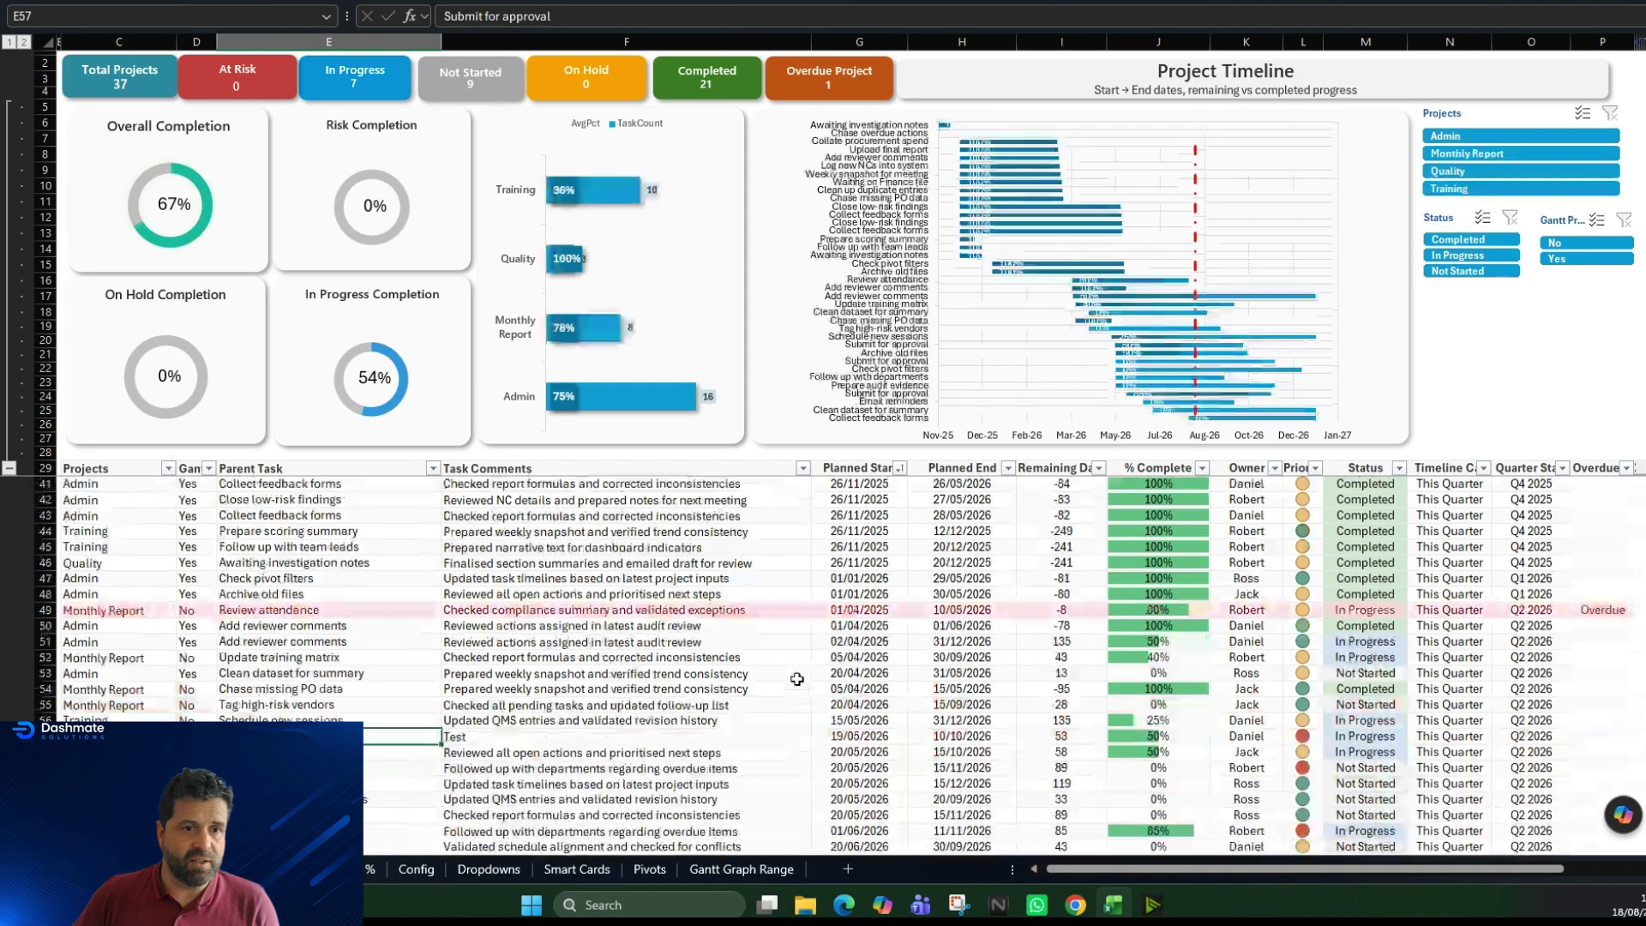
{"action": "scroll", "coordinate": [797, 679], "scroll_direction": "up", "scroll_amount": 6}
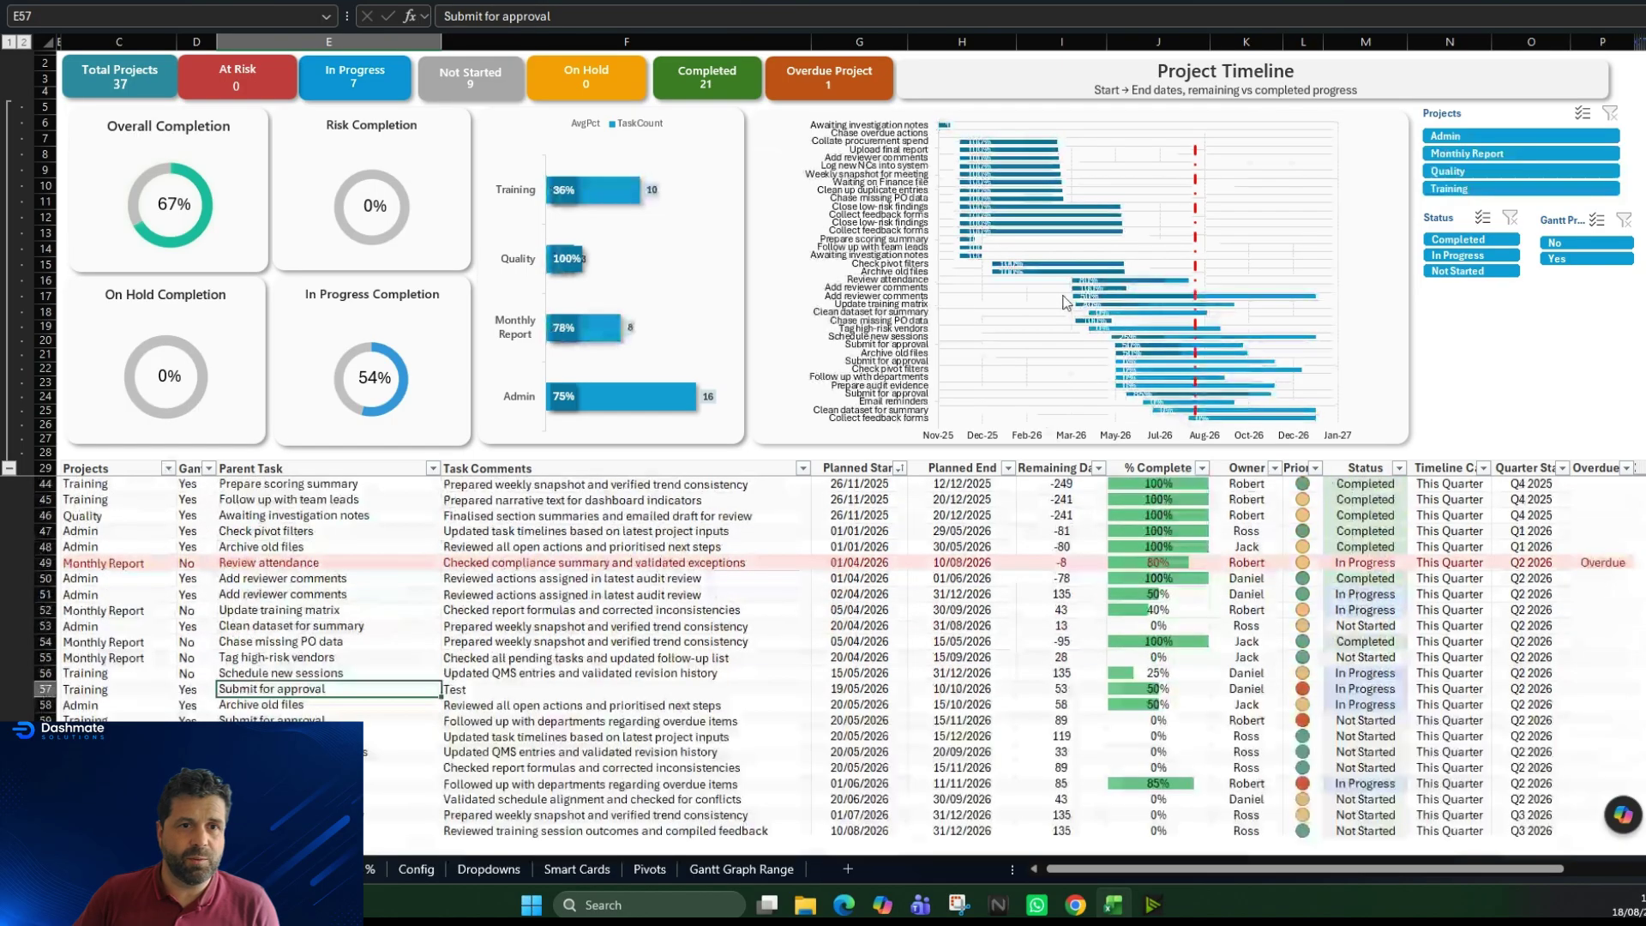
{"action": "scroll", "coordinate": [1065, 283], "scroll_direction": "up", "scroll_amount": 2}
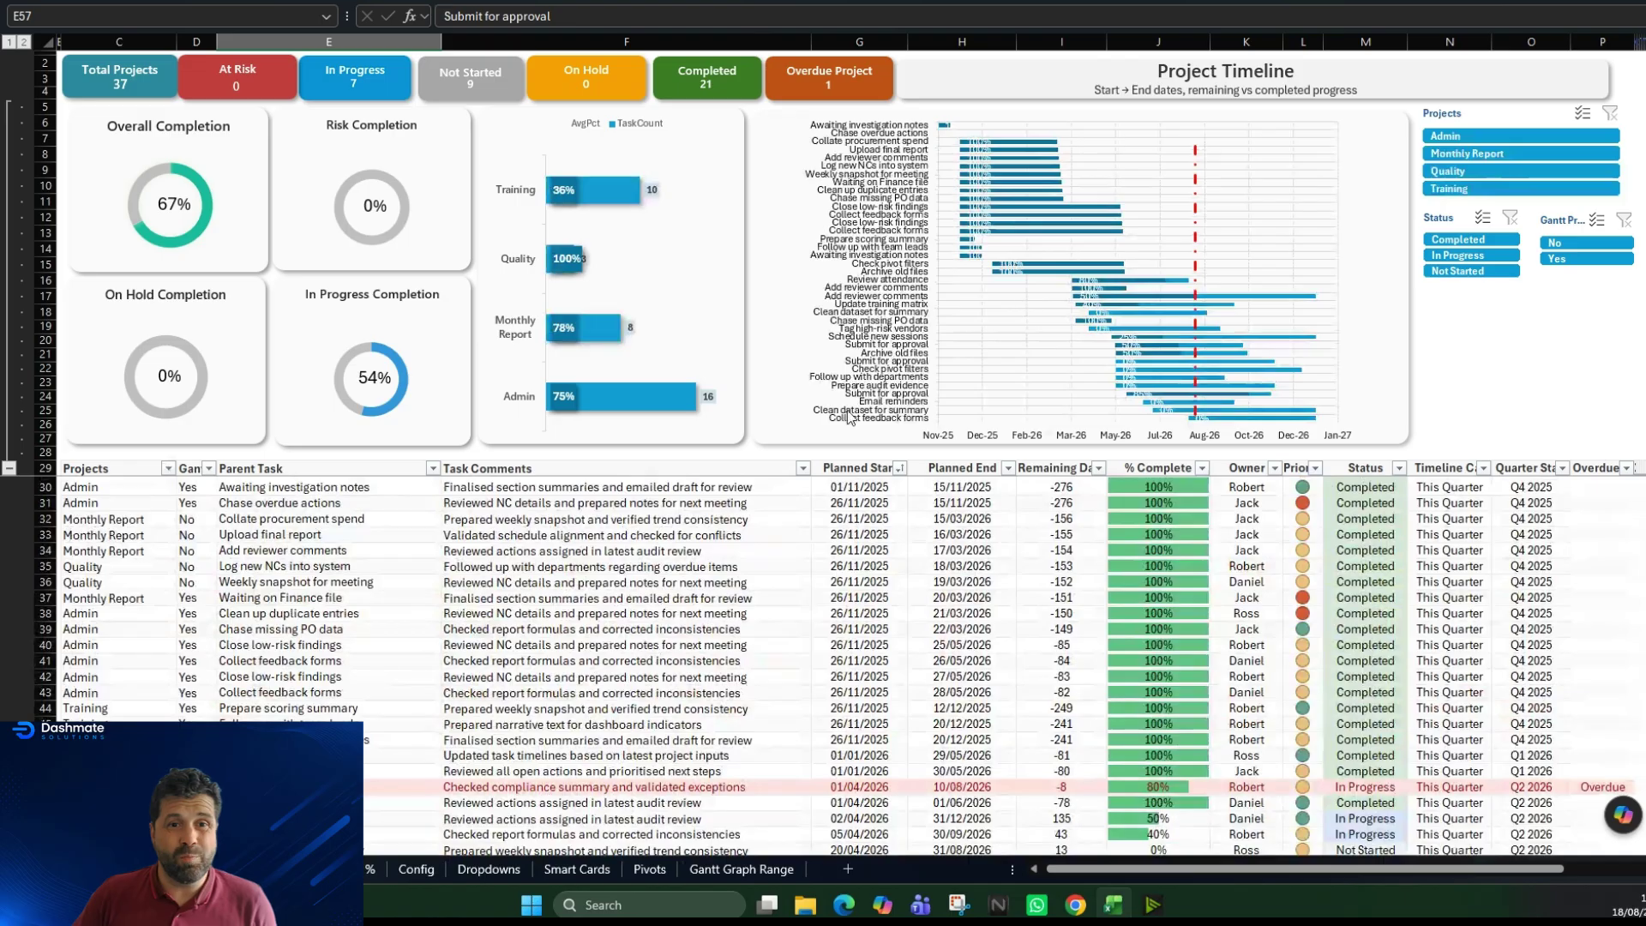
- Switch to the dashboard sheet with the large Gantt chart and filter the status to In Progress and Not Started
{"action": "left_click", "coordinate": [232, 870]}
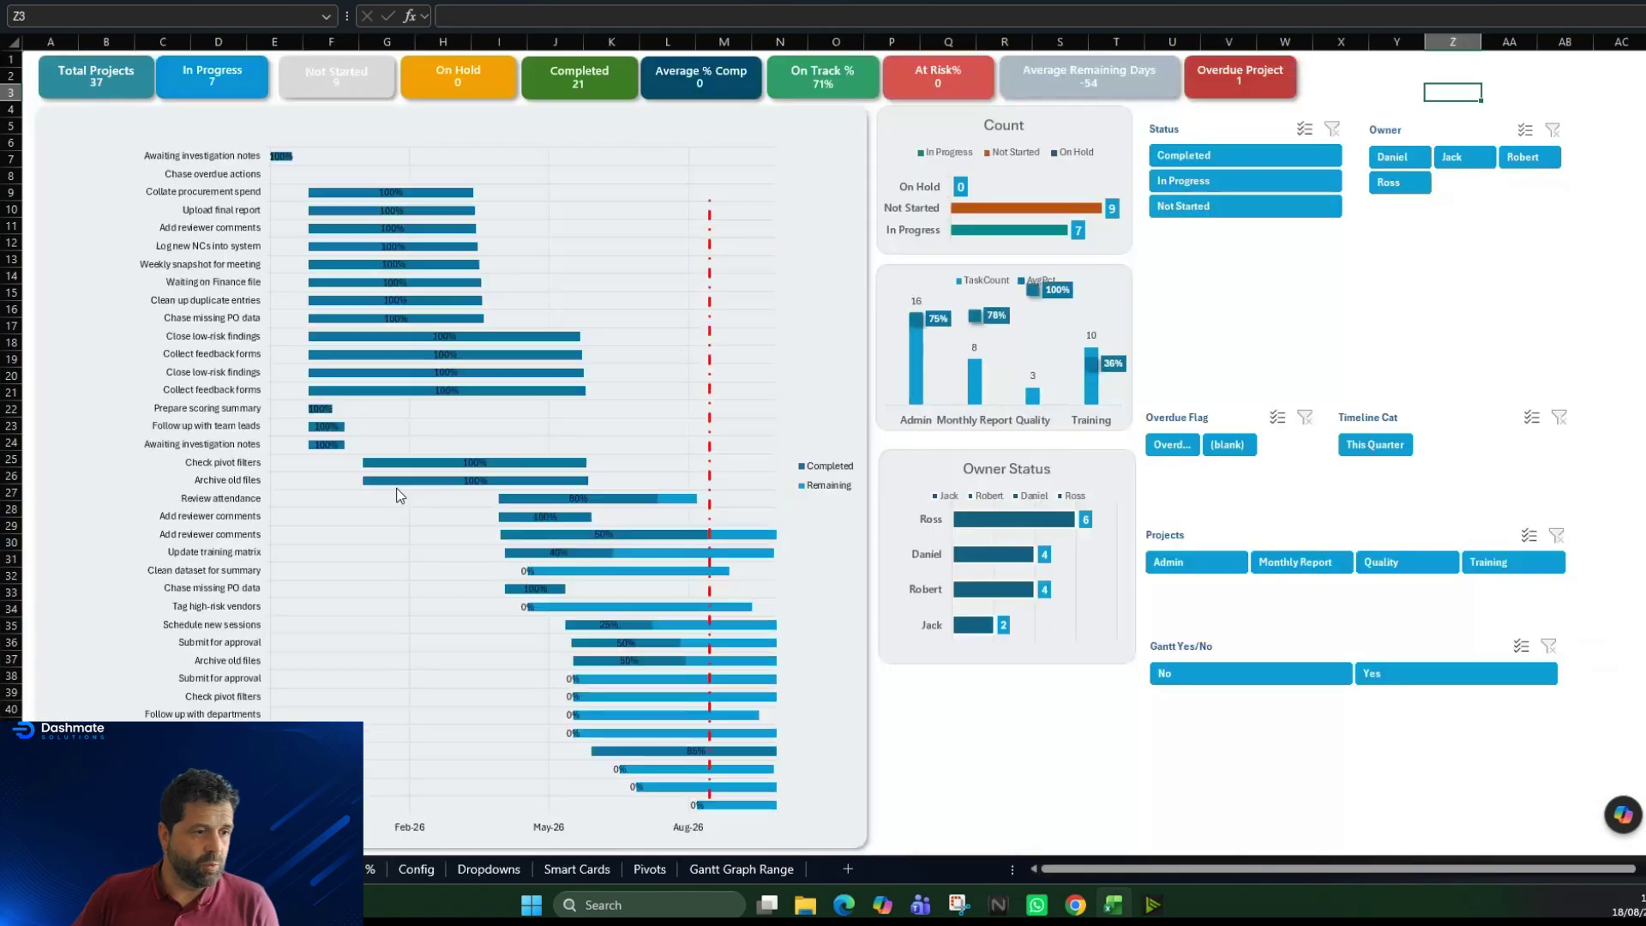
{"action": "scroll", "coordinate": [398, 495], "scroll_direction": "down", "scroll_amount": 2}
{"action": "scroll", "coordinate": [402, 490], "scroll_direction": "up", "scroll_amount": 2}
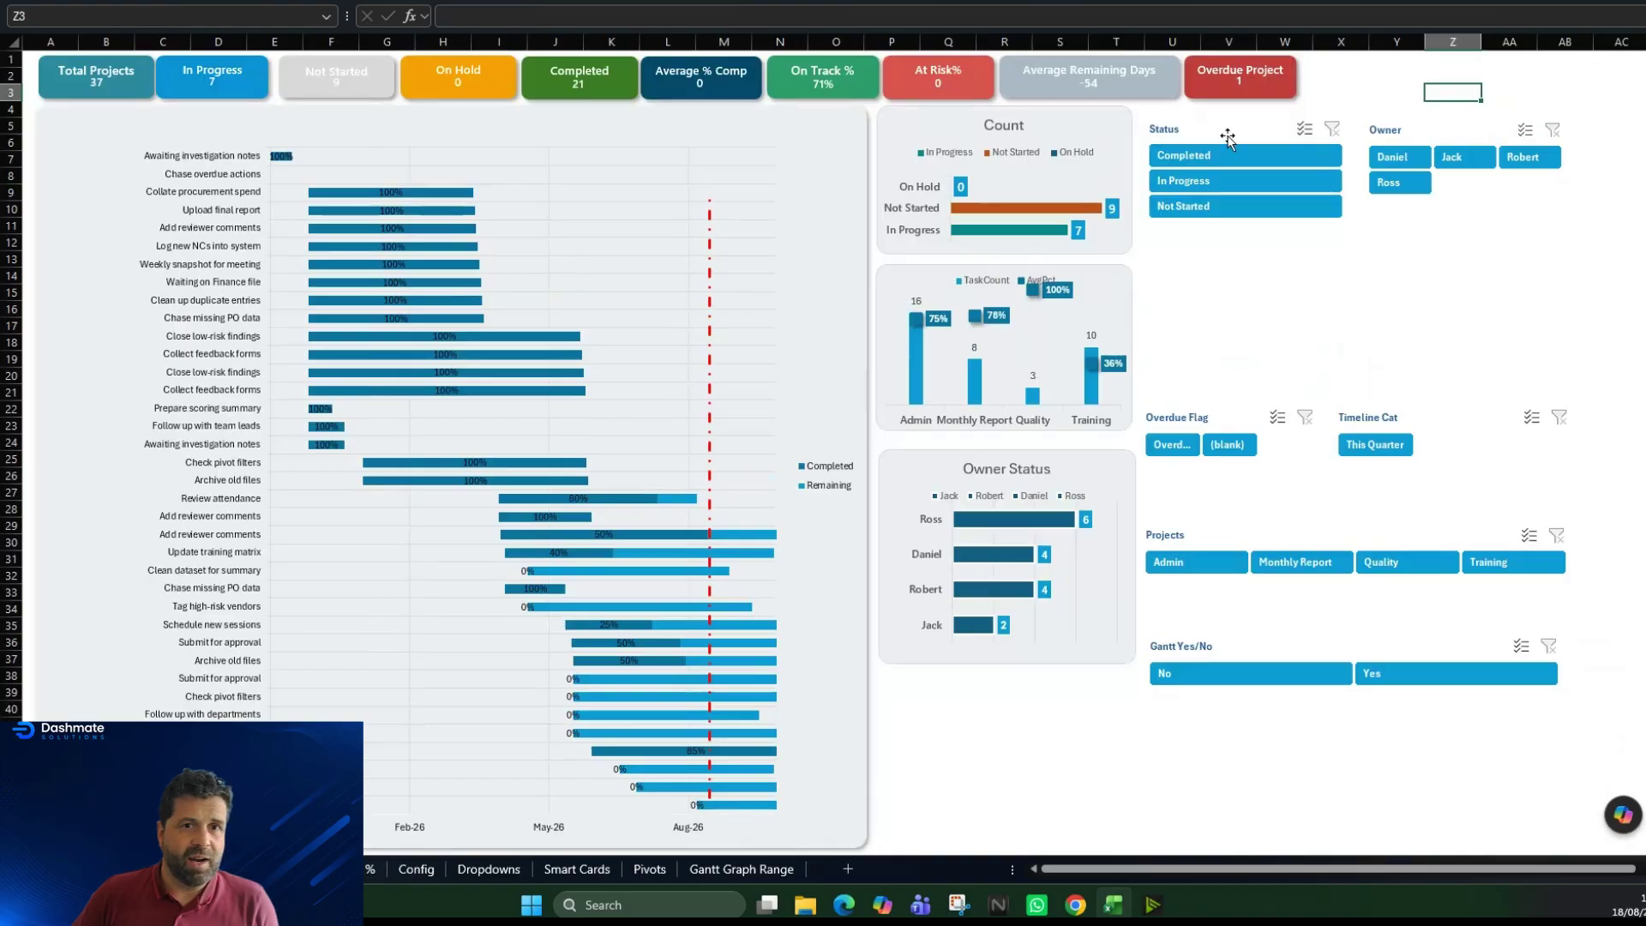
{"action": "left_click", "coordinate": [1218, 181]}
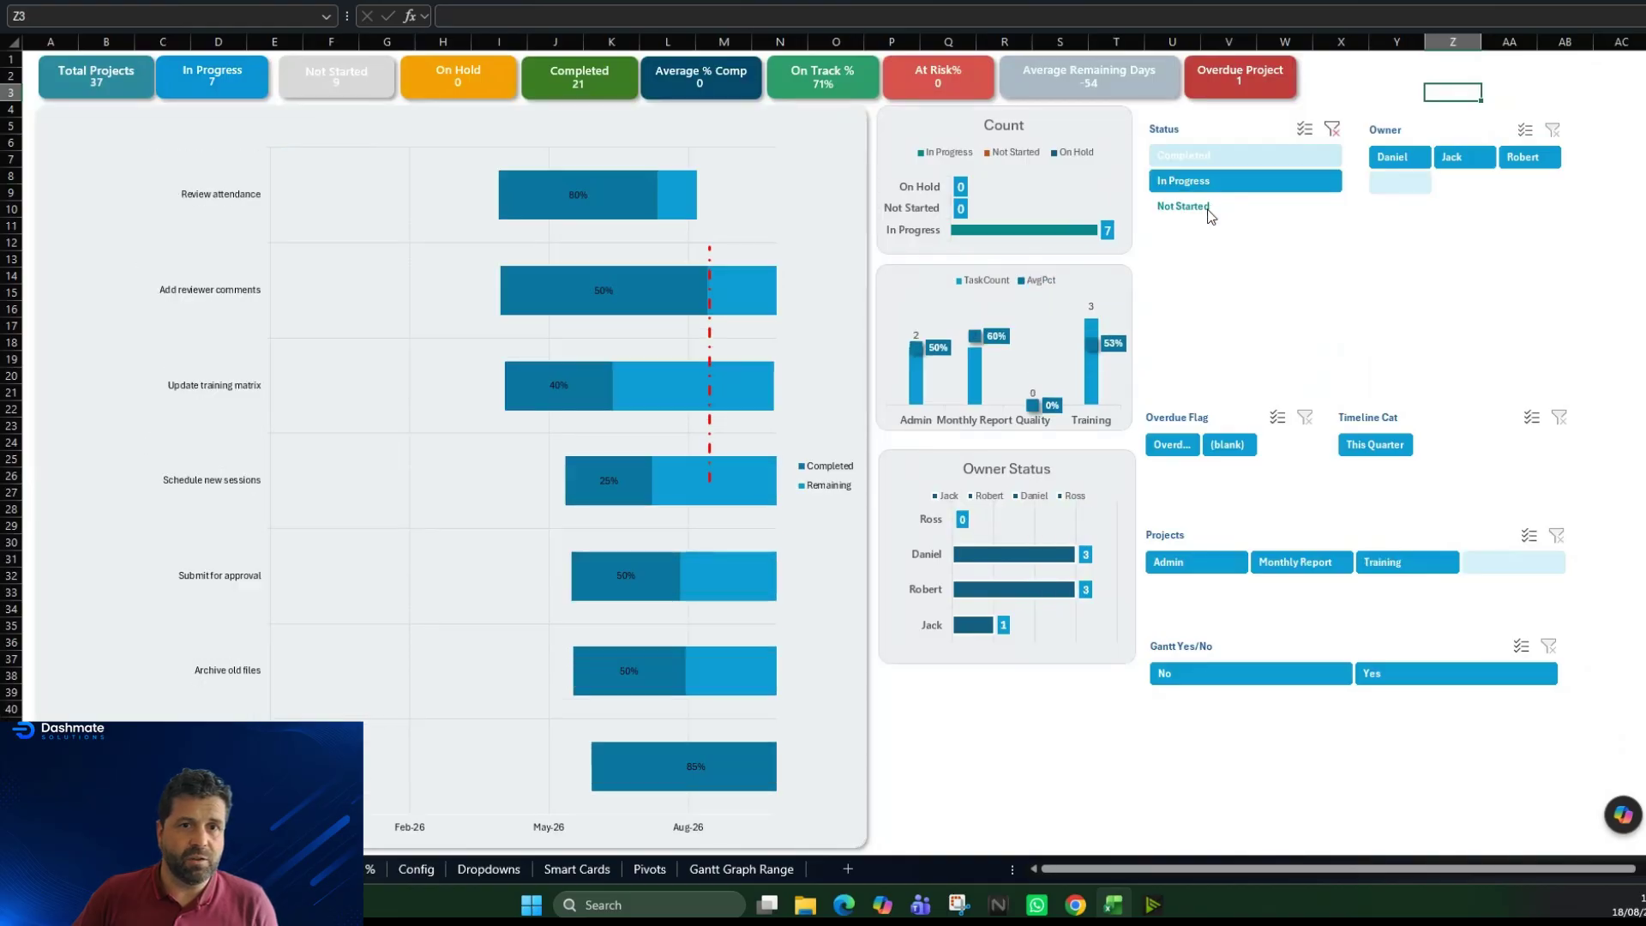
{"action": "left_click", "coordinate": [1231, 208], "text": "ctrl"}
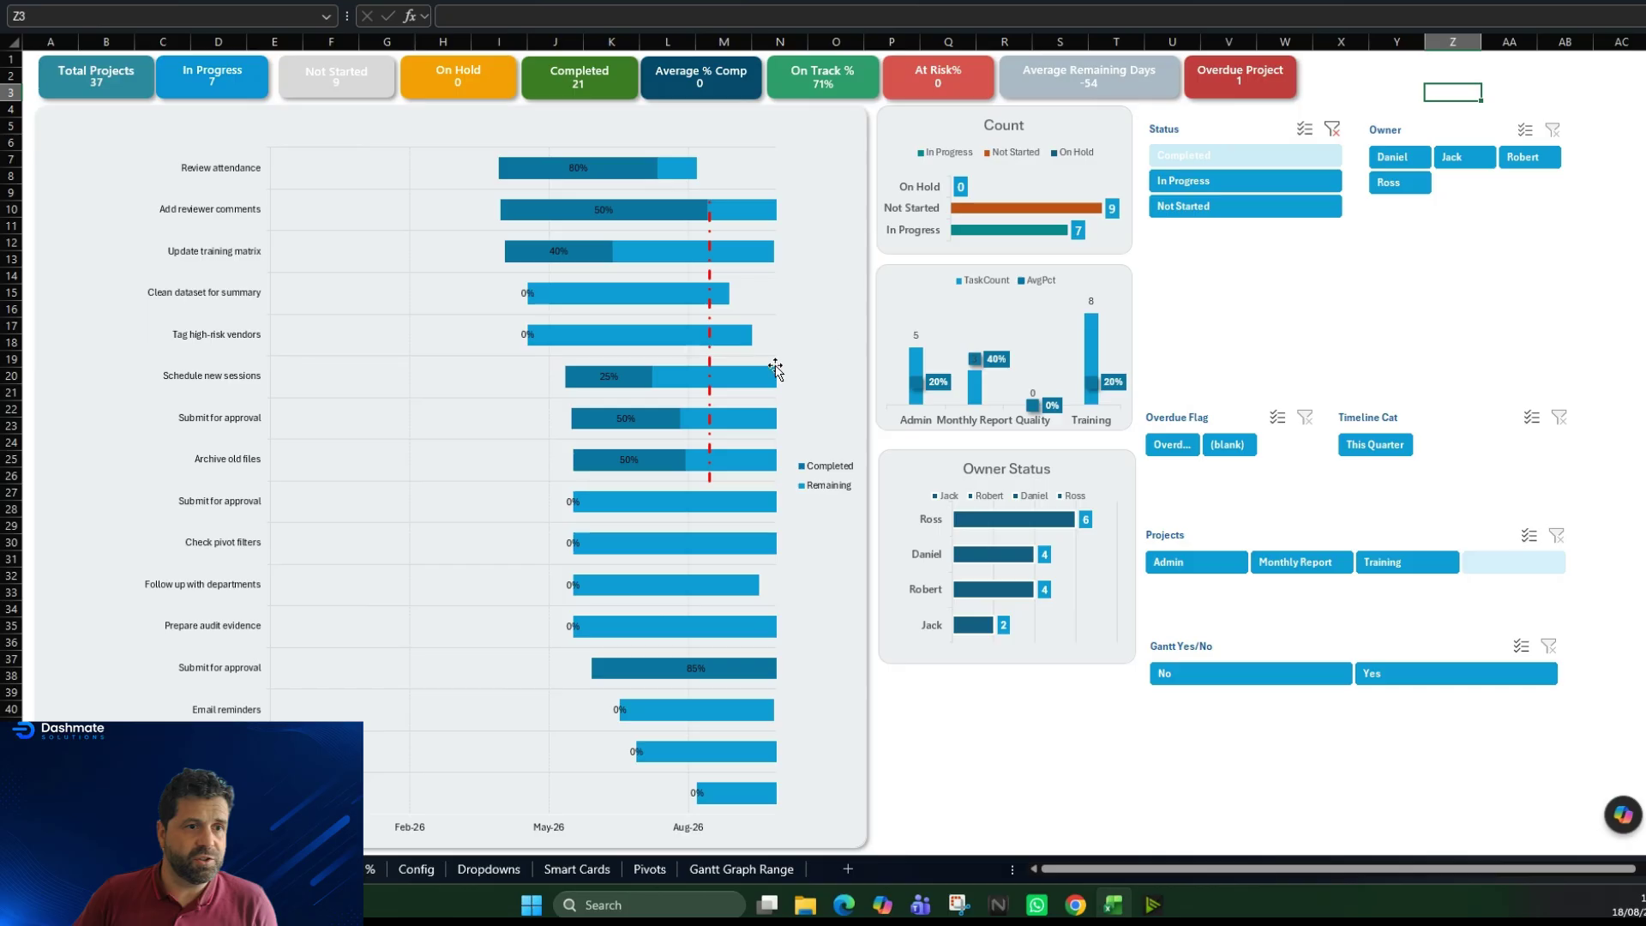
- On the main tracker sheet, collapse the chart rows, filter the tasks to Not Started only, and expand the chart rows again
{"action": "left_click", "coordinate": [120, 869]}
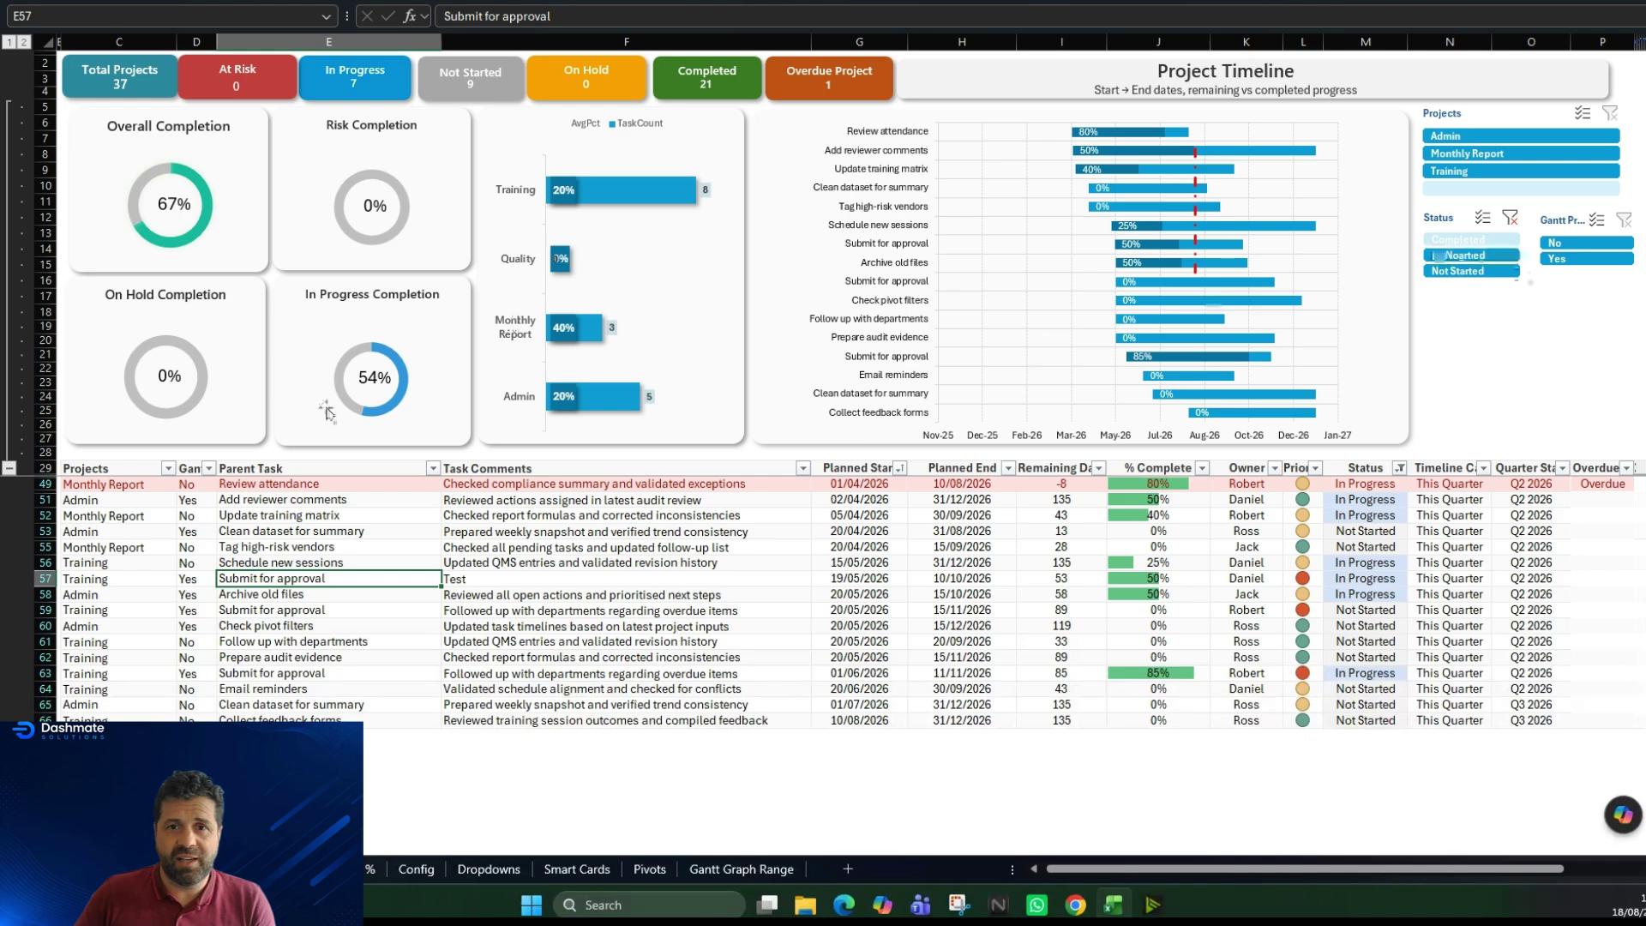
{"action": "left_click", "coordinate": [8, 467]}
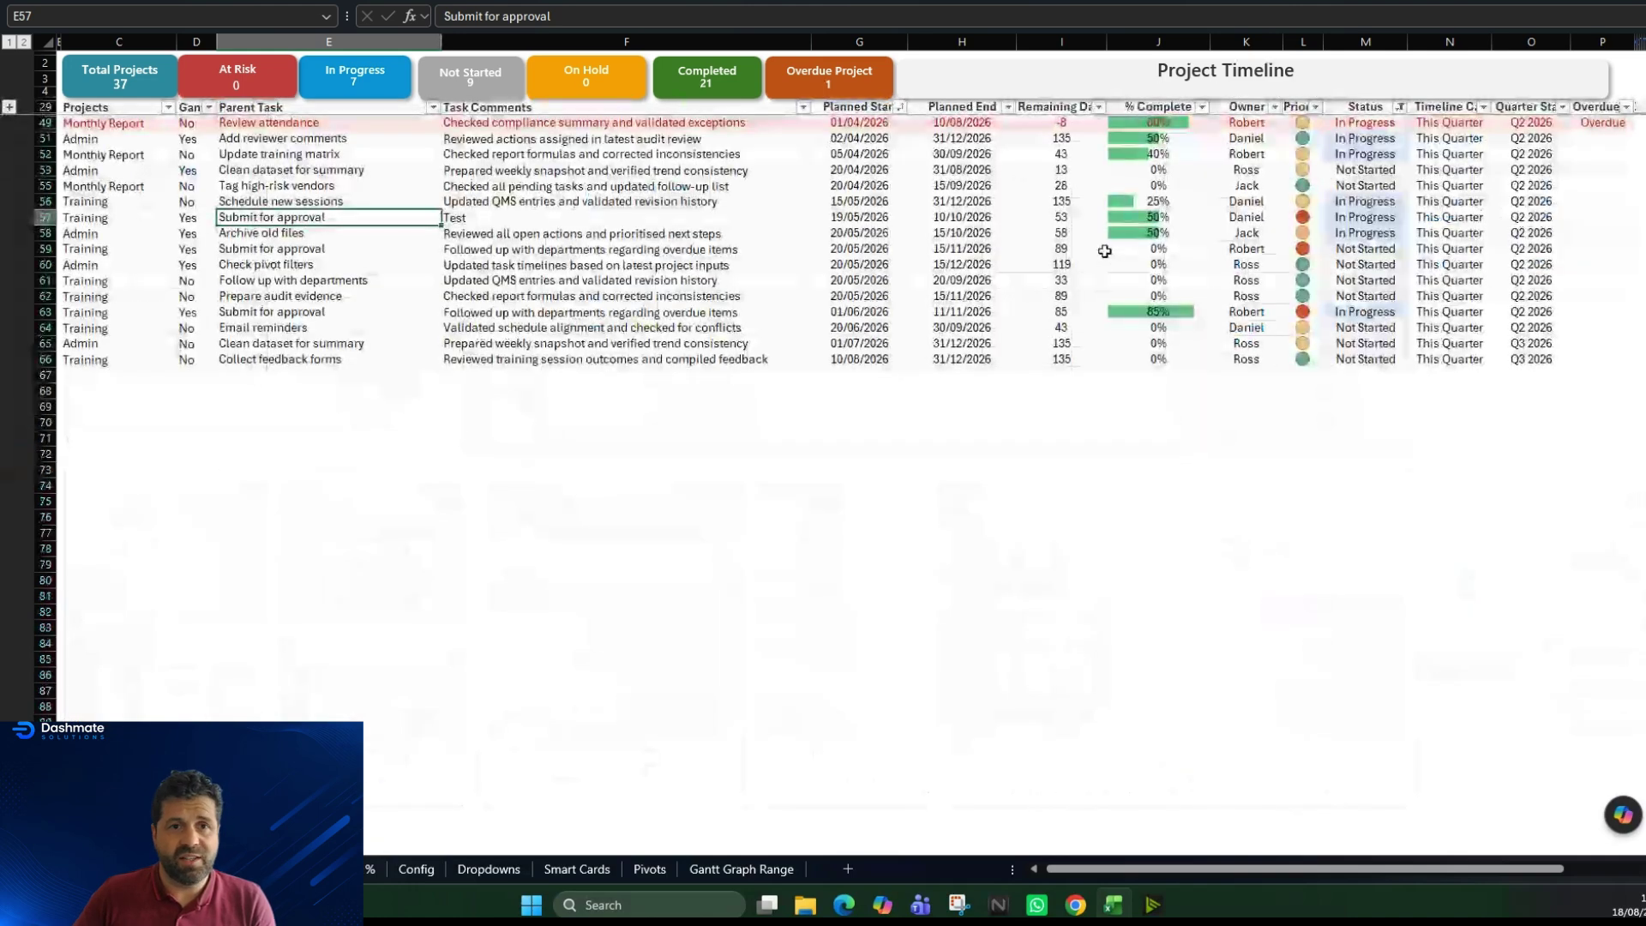
{"action": "left_click", "coordinate": [1400, 106]}
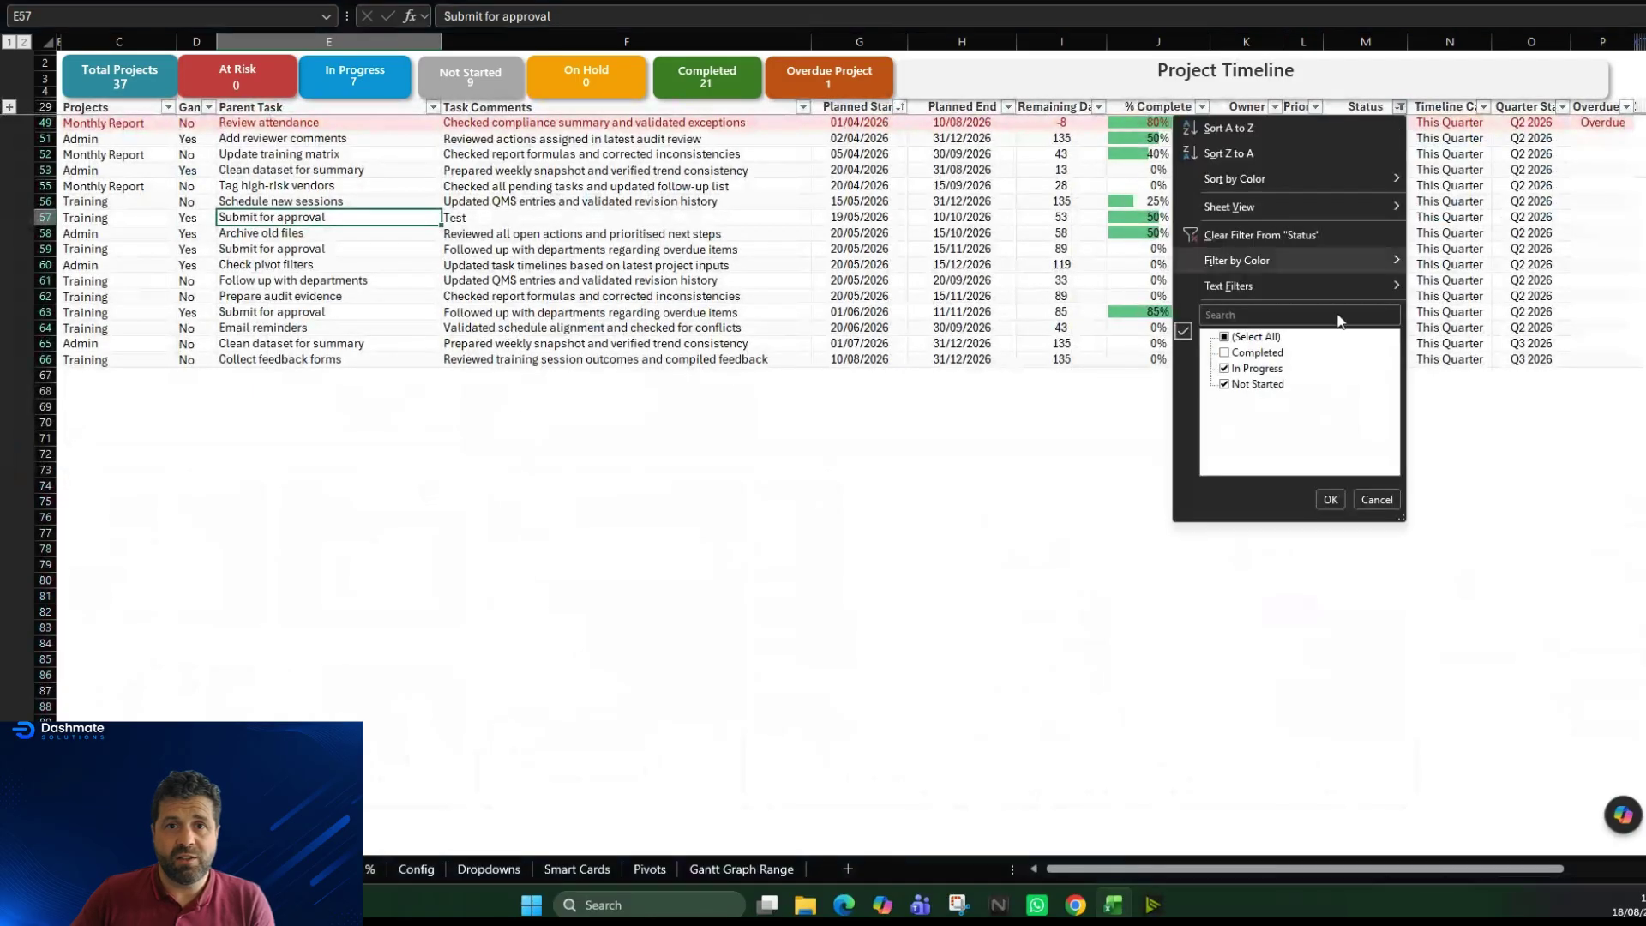
{"action": "left_click", "coordinate": [1229, 369]}
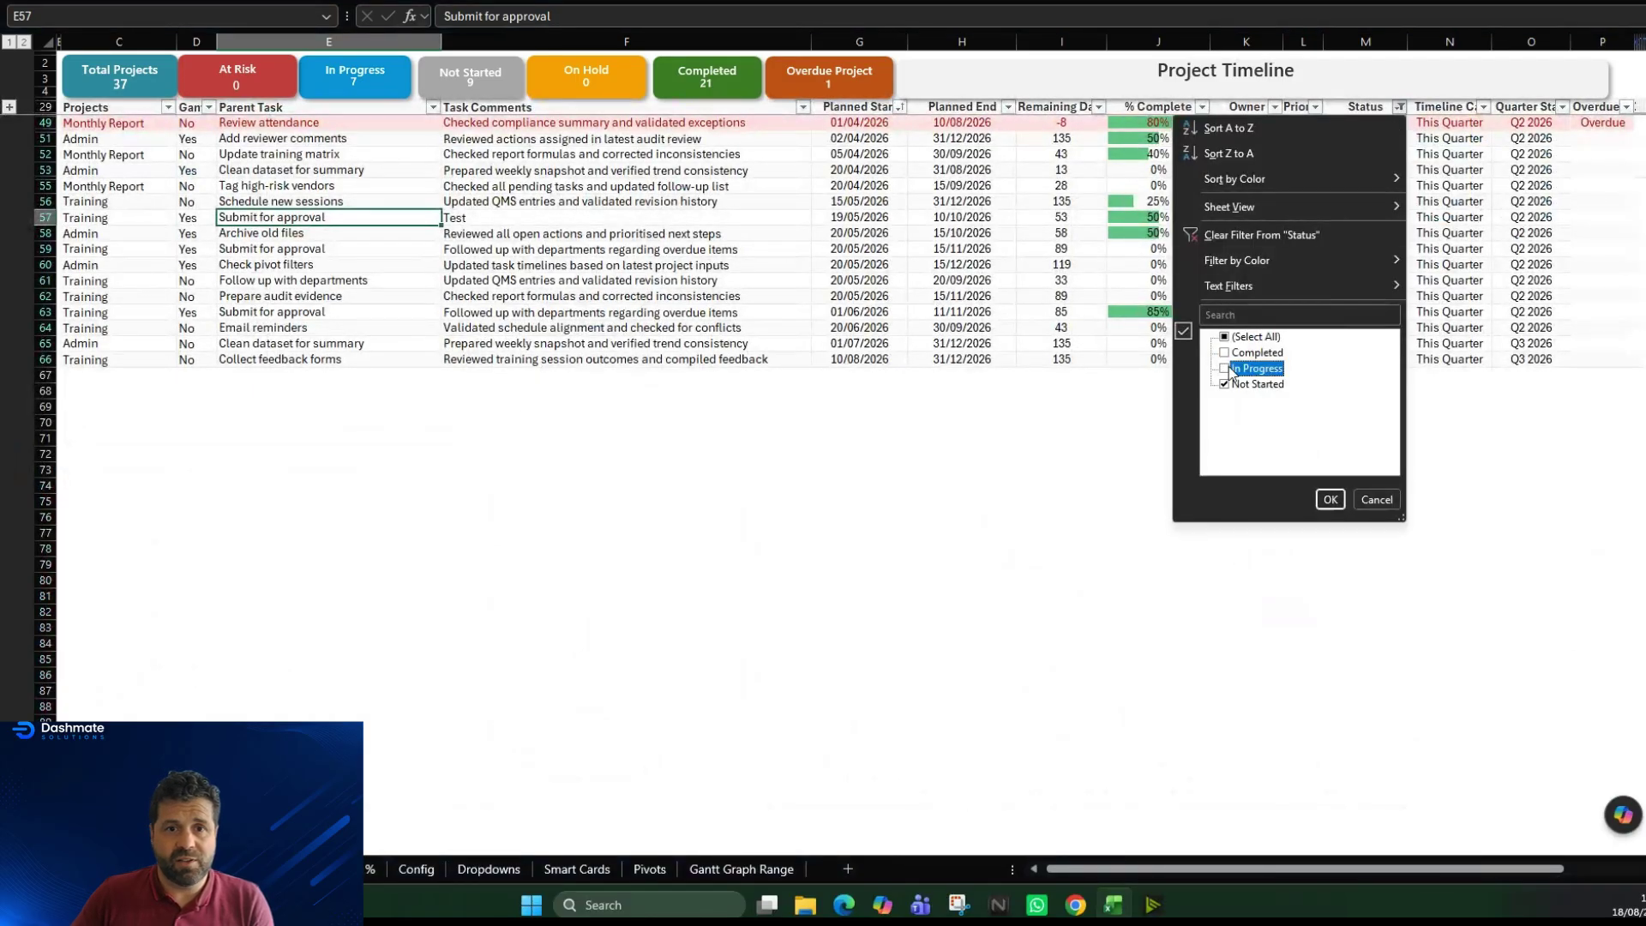
{"action": "left_click", "coordinate": [1328, 499]}
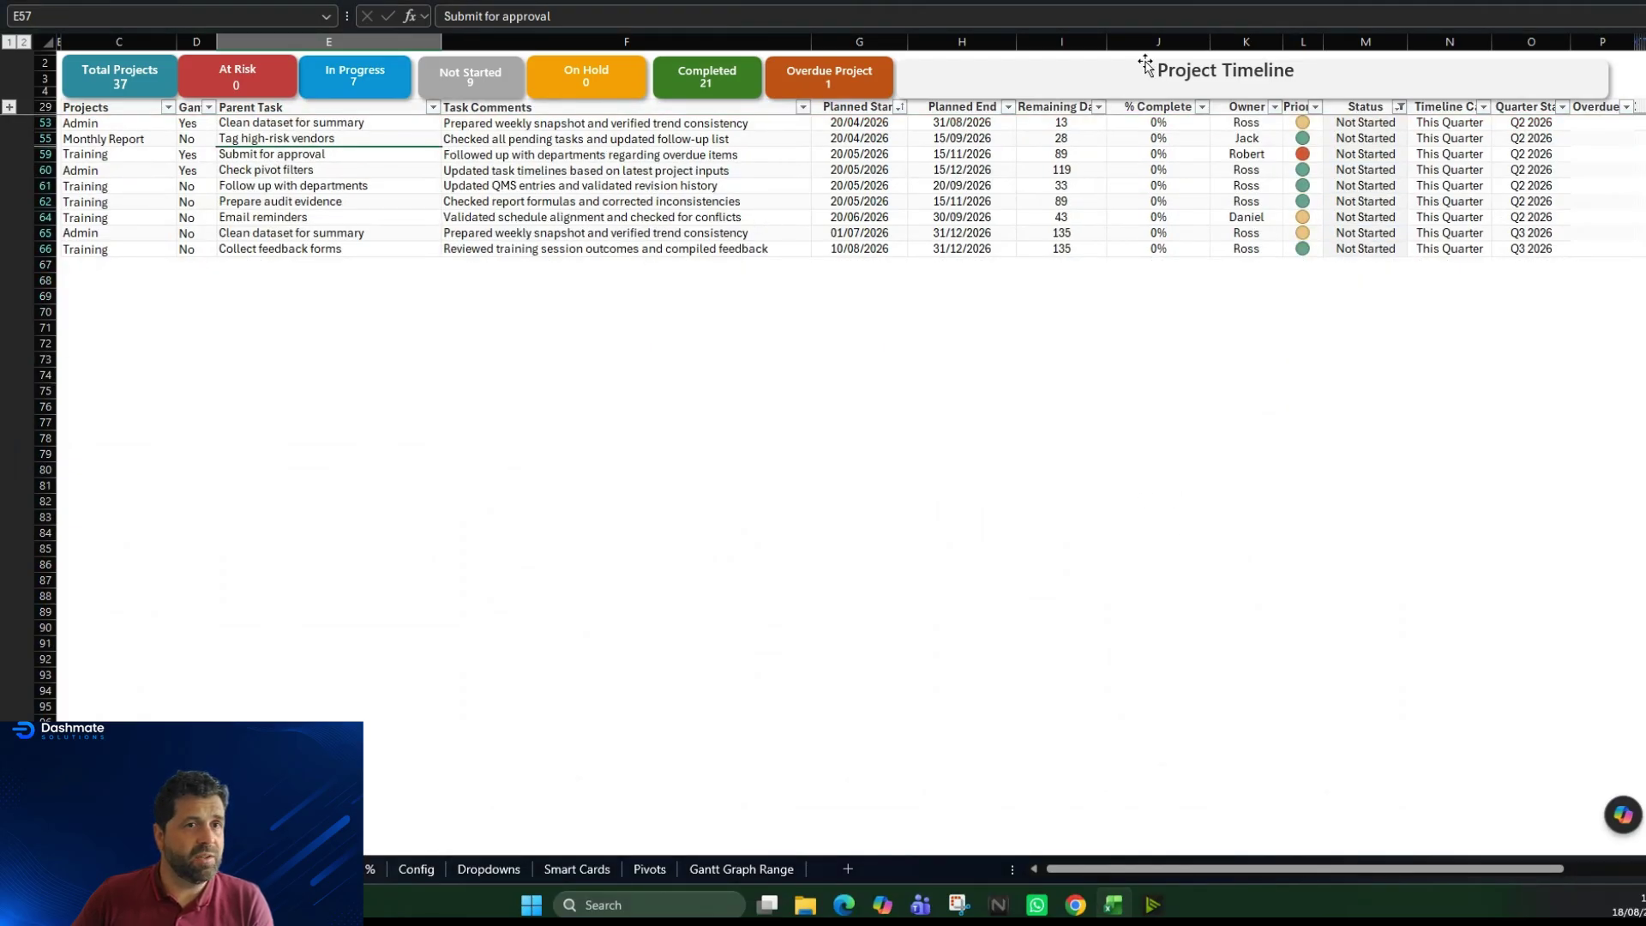
{"action": "left_click", "coordinate": [10, 108]}
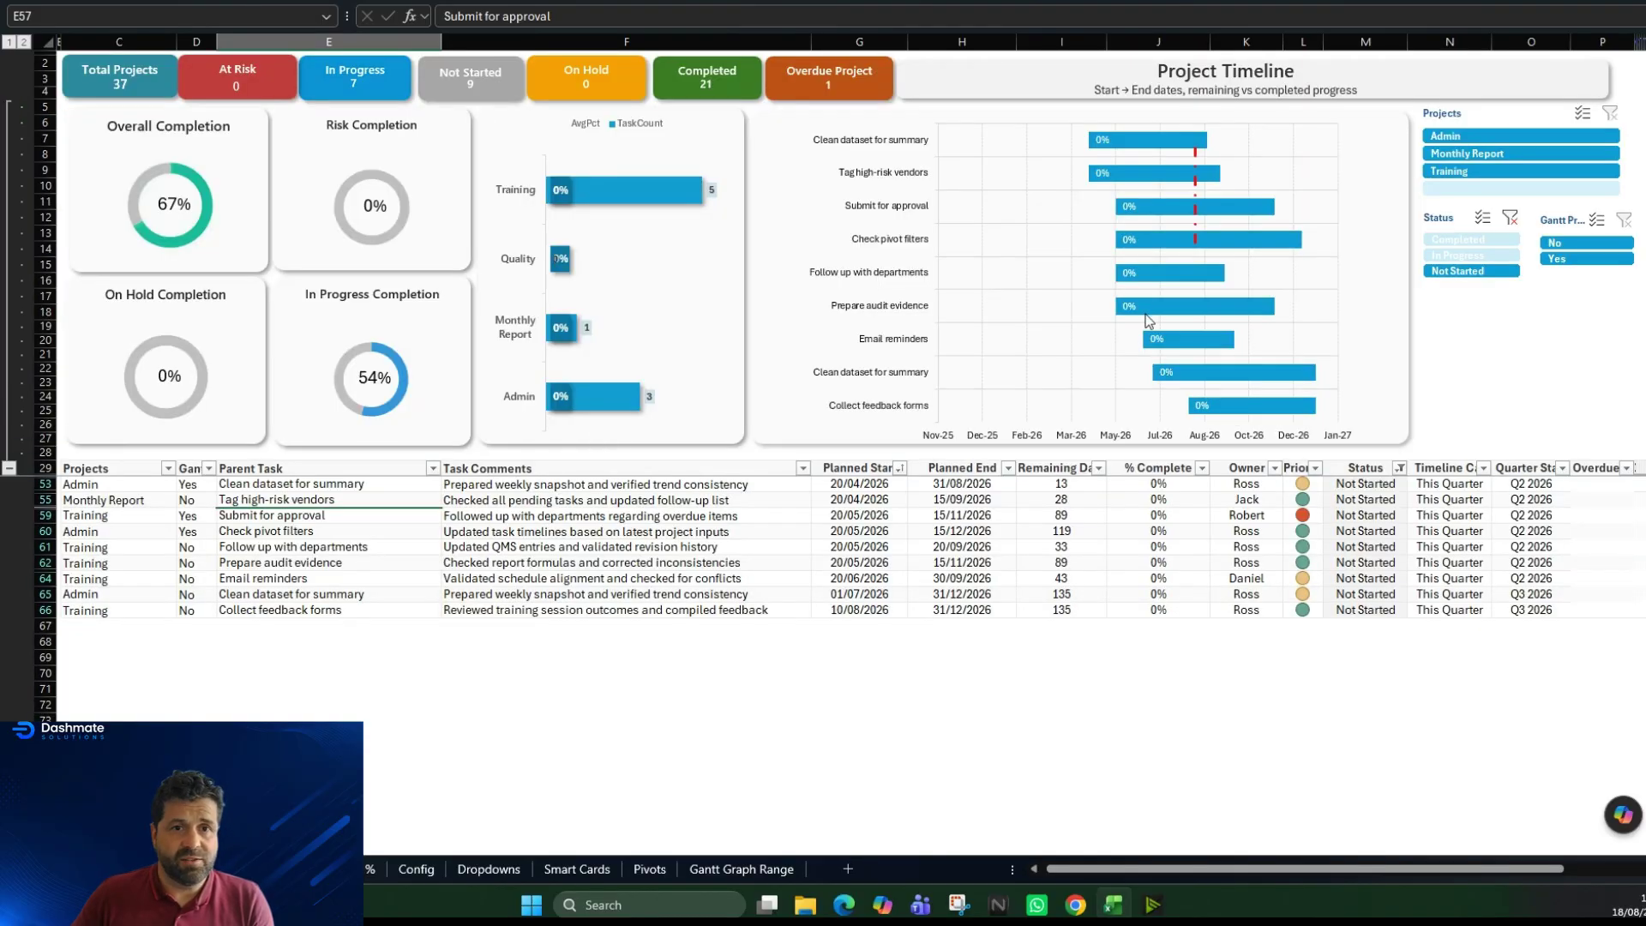
- Set the Clean dataset for summary task in row 53 to In Progress and its completion to 20%
{"action": "left_click", "coordinate": [1155, 484]}
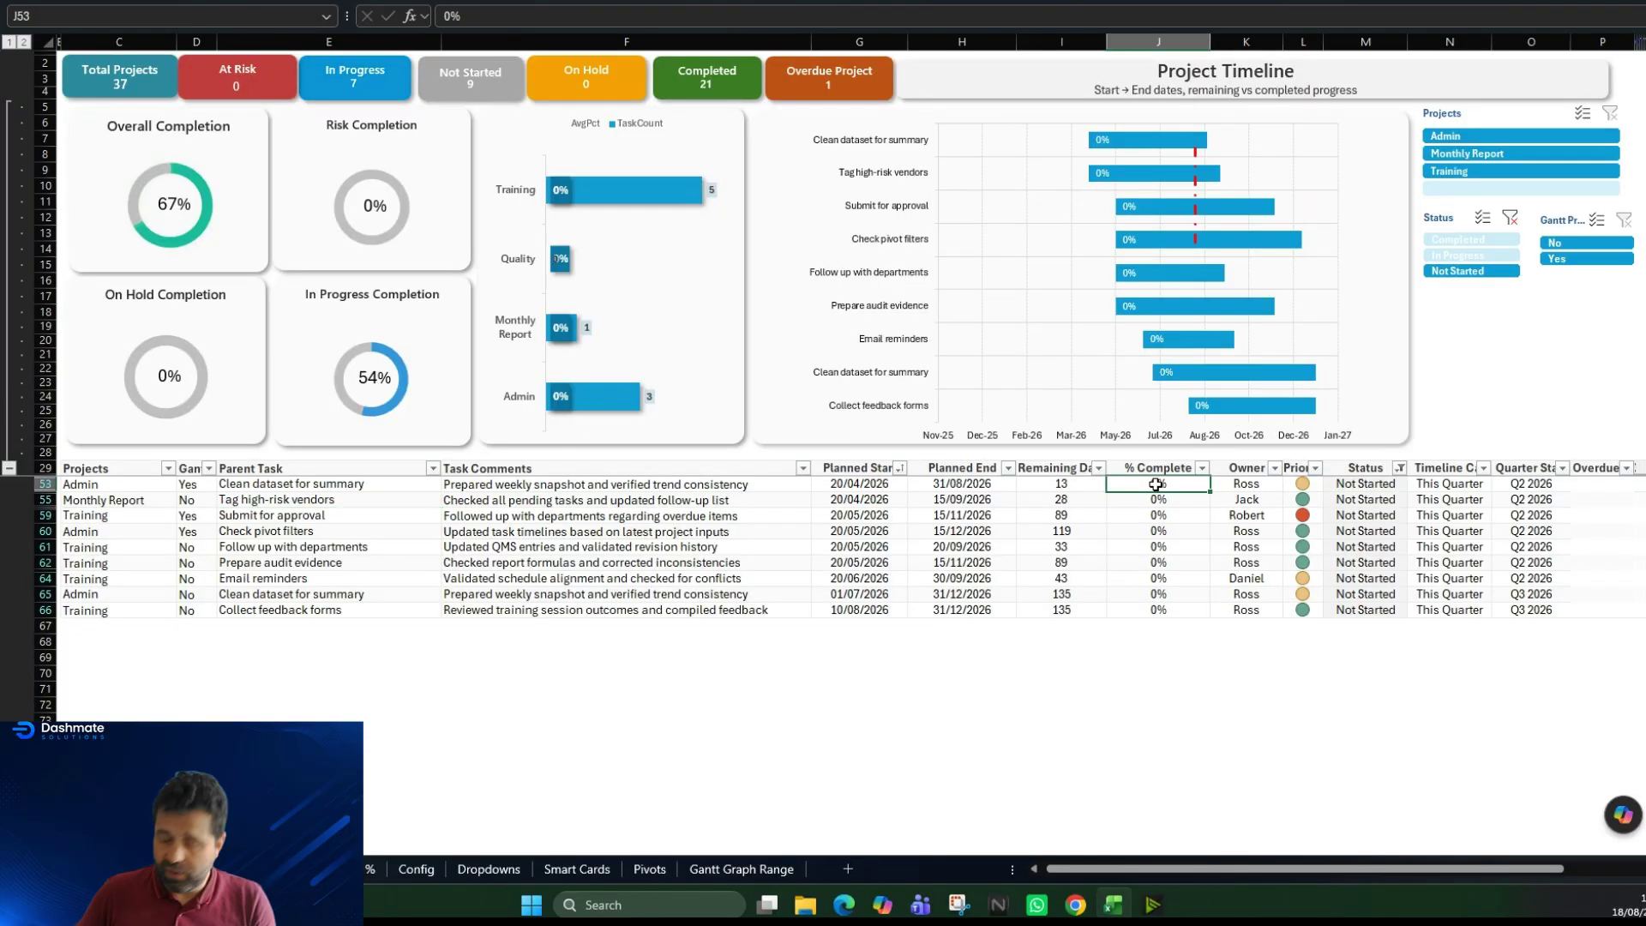
{"action": "left_click", "coordinate": [1340, 485]}
{"action": "left_click", "coordinate": [1415, 486]}
{"action": "left_click", "coordinate": [1363, 530]}
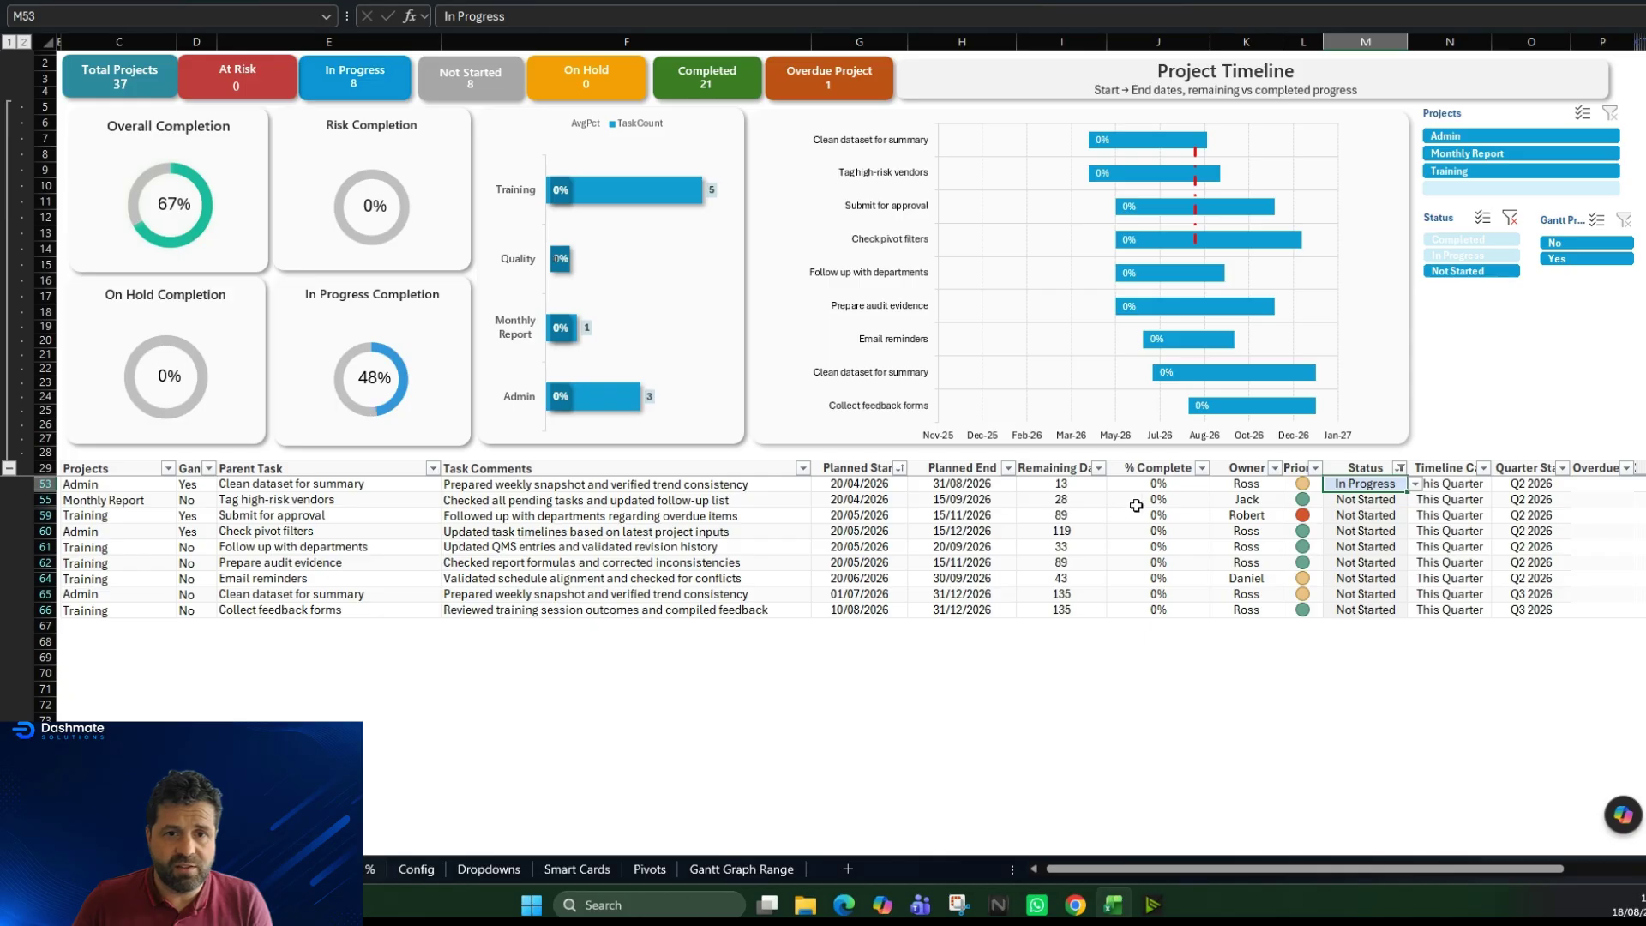
{"action": "left_click", "coordinate": [1153, 484]}
{"action": "type", "text": "20%"}
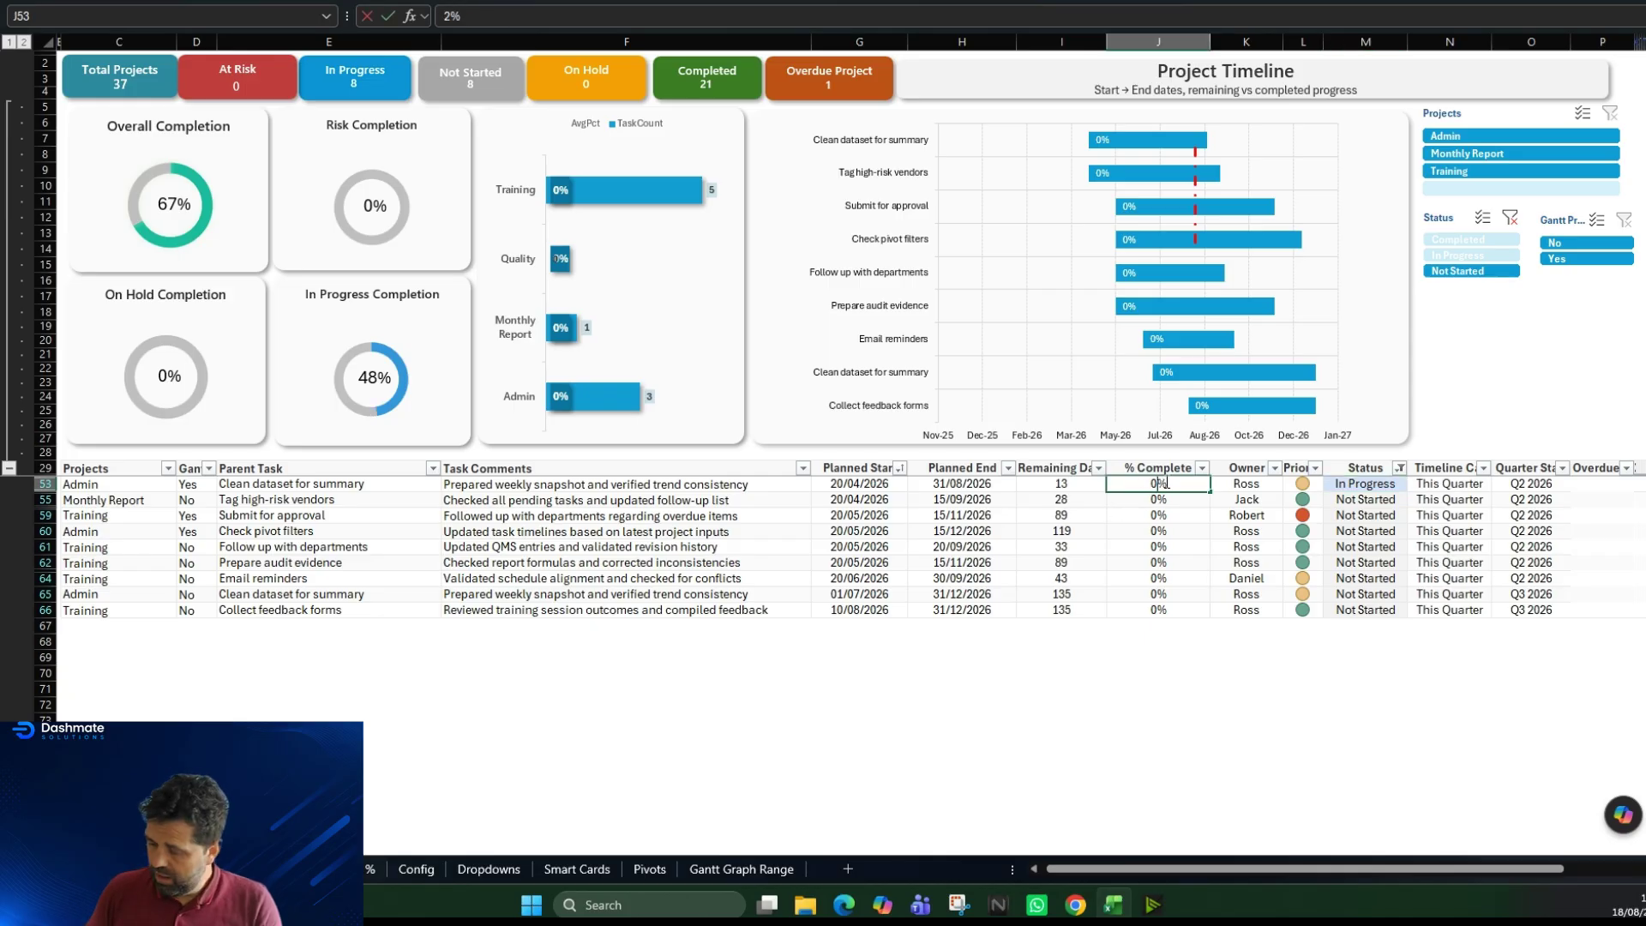
{"action": "key", "text": "Tab"}
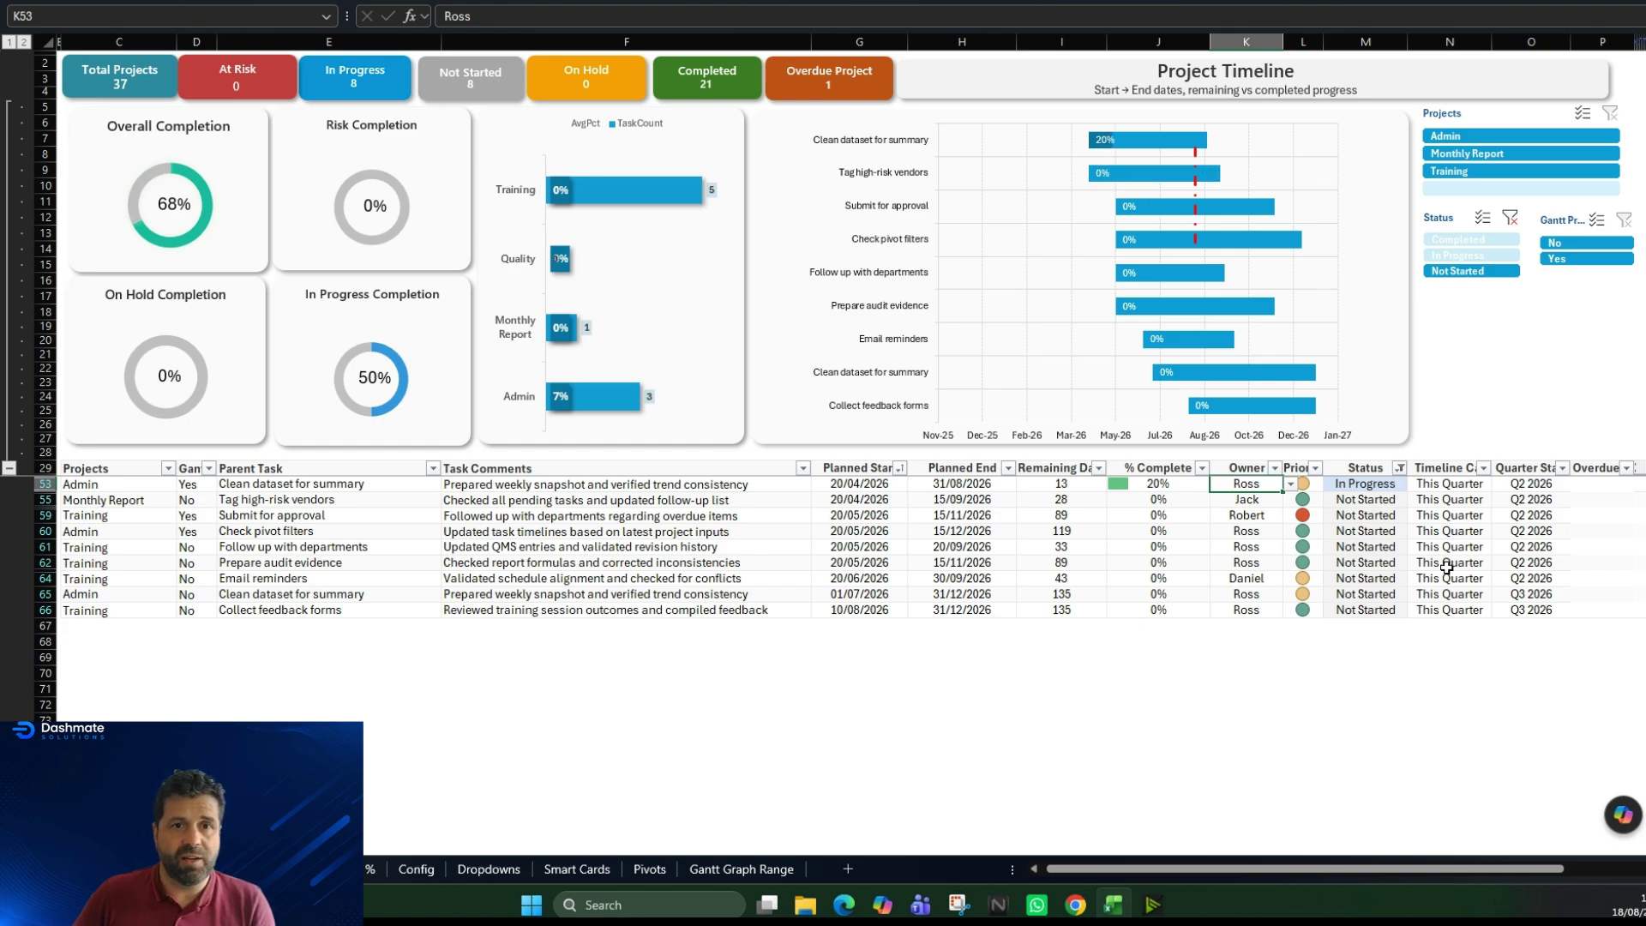
- Change the status of the Clean dataset for summary task in row 53 to At Risk
{"action": "left_click", "coordinate": [1374, 486]}
{"action": "left_click", "coordinate": [1416, 485]}
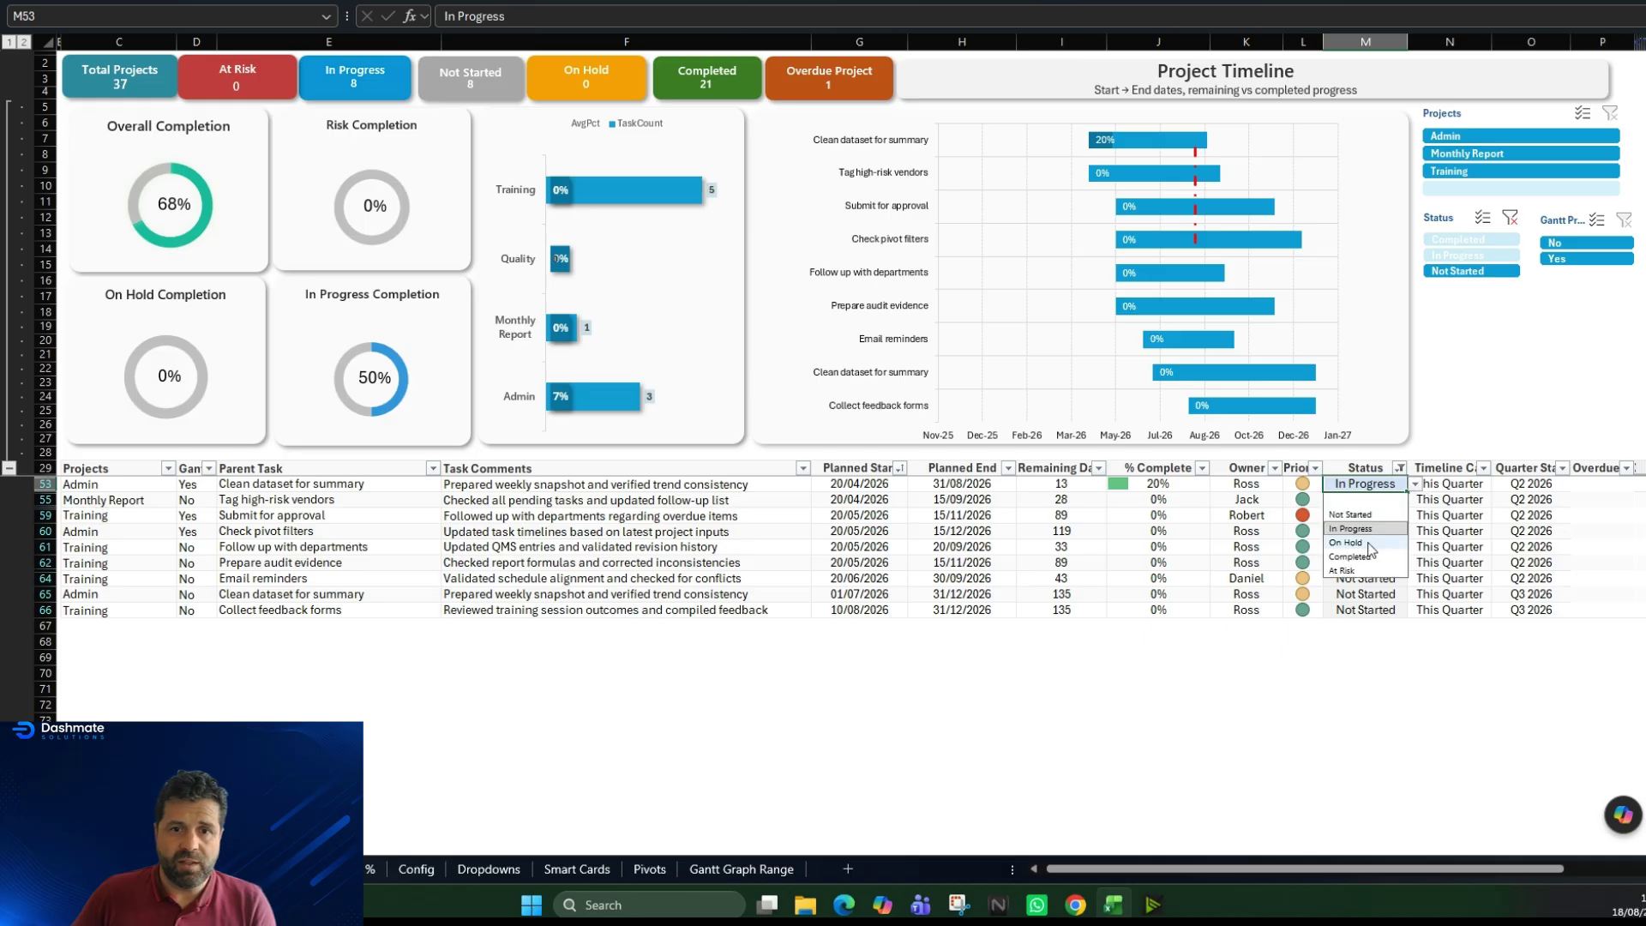
{"action": "left_click", "coordinate": [1364, 572]}
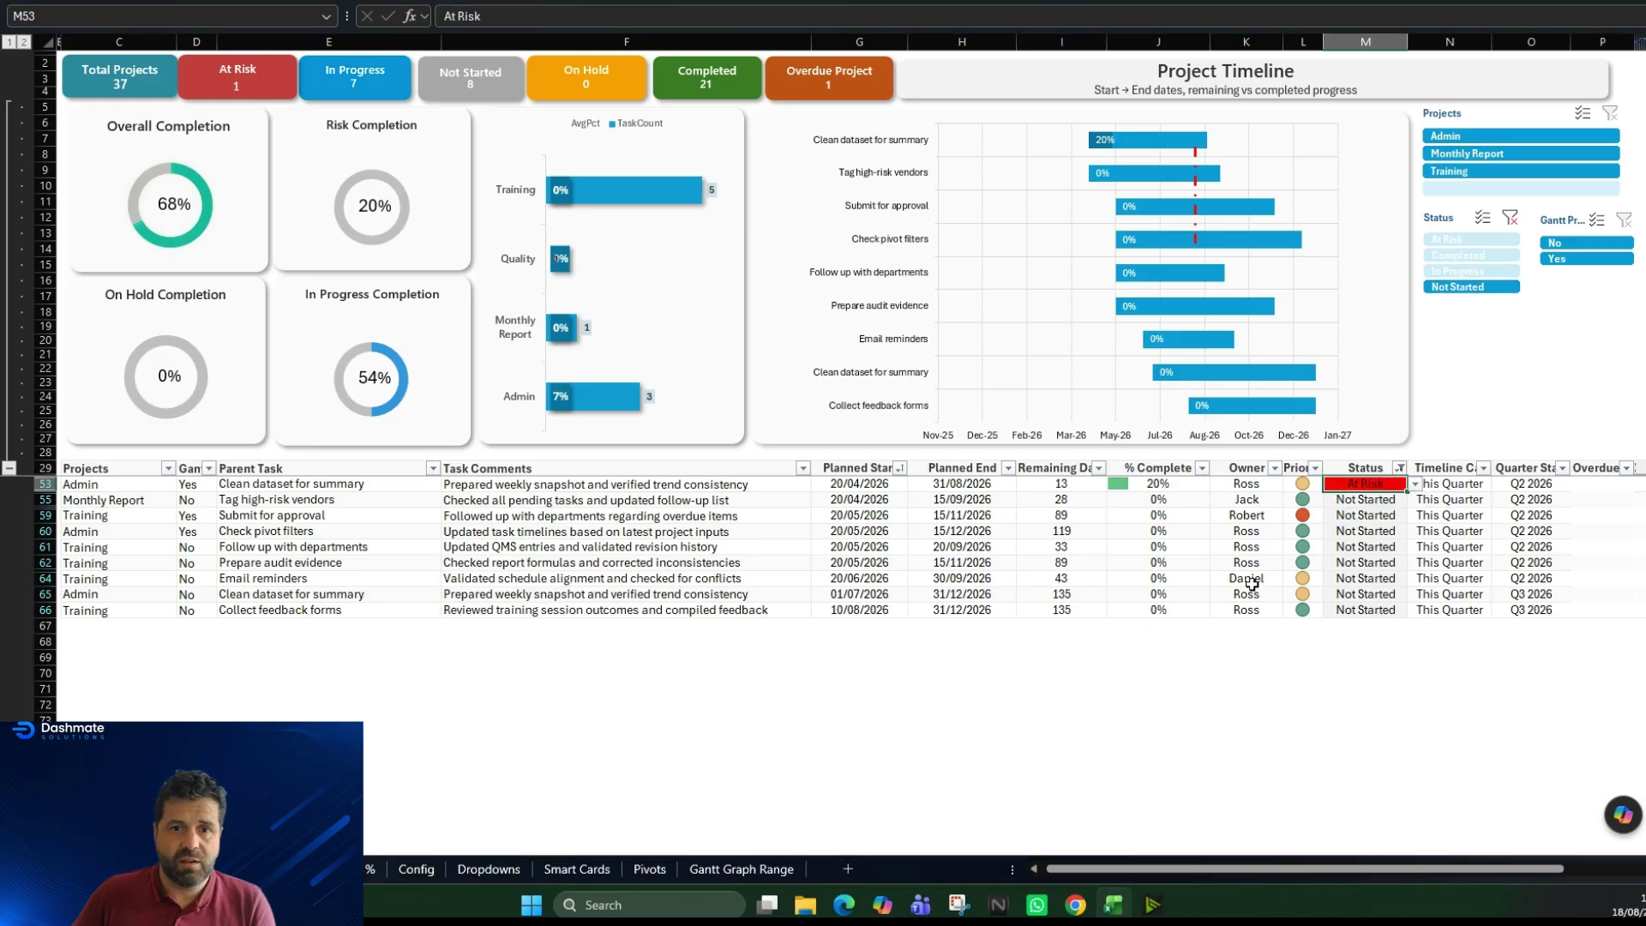
{"action": "left_click", "coordinate": [1061, 578]}
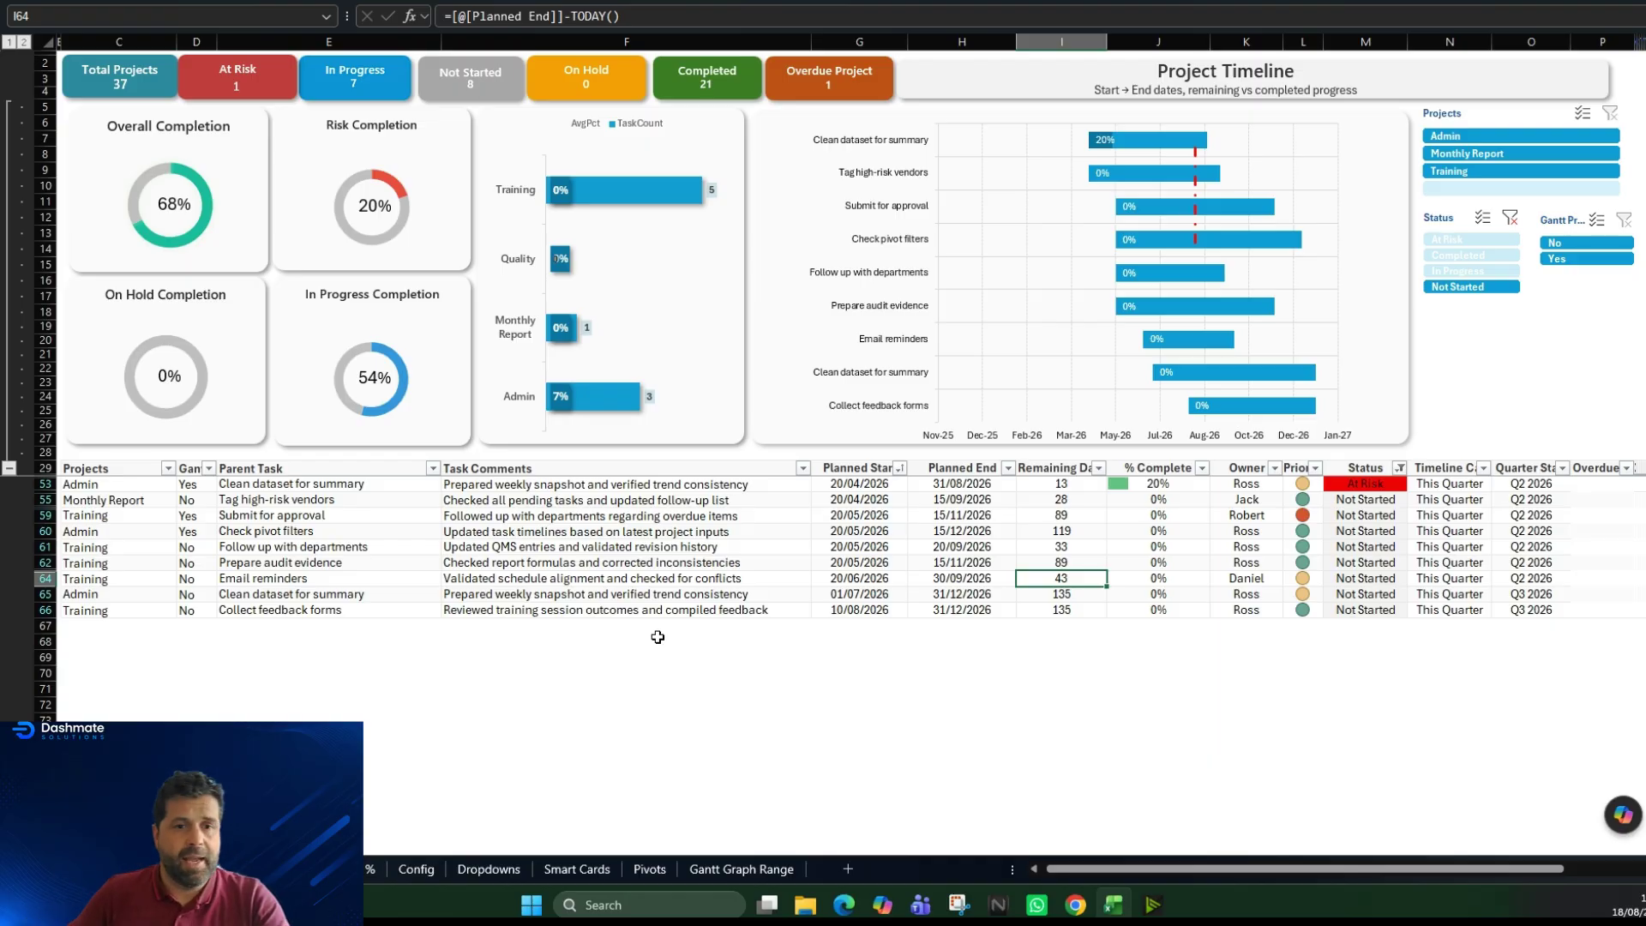
{"action": "left_click", "coordinate": [650, 548]}
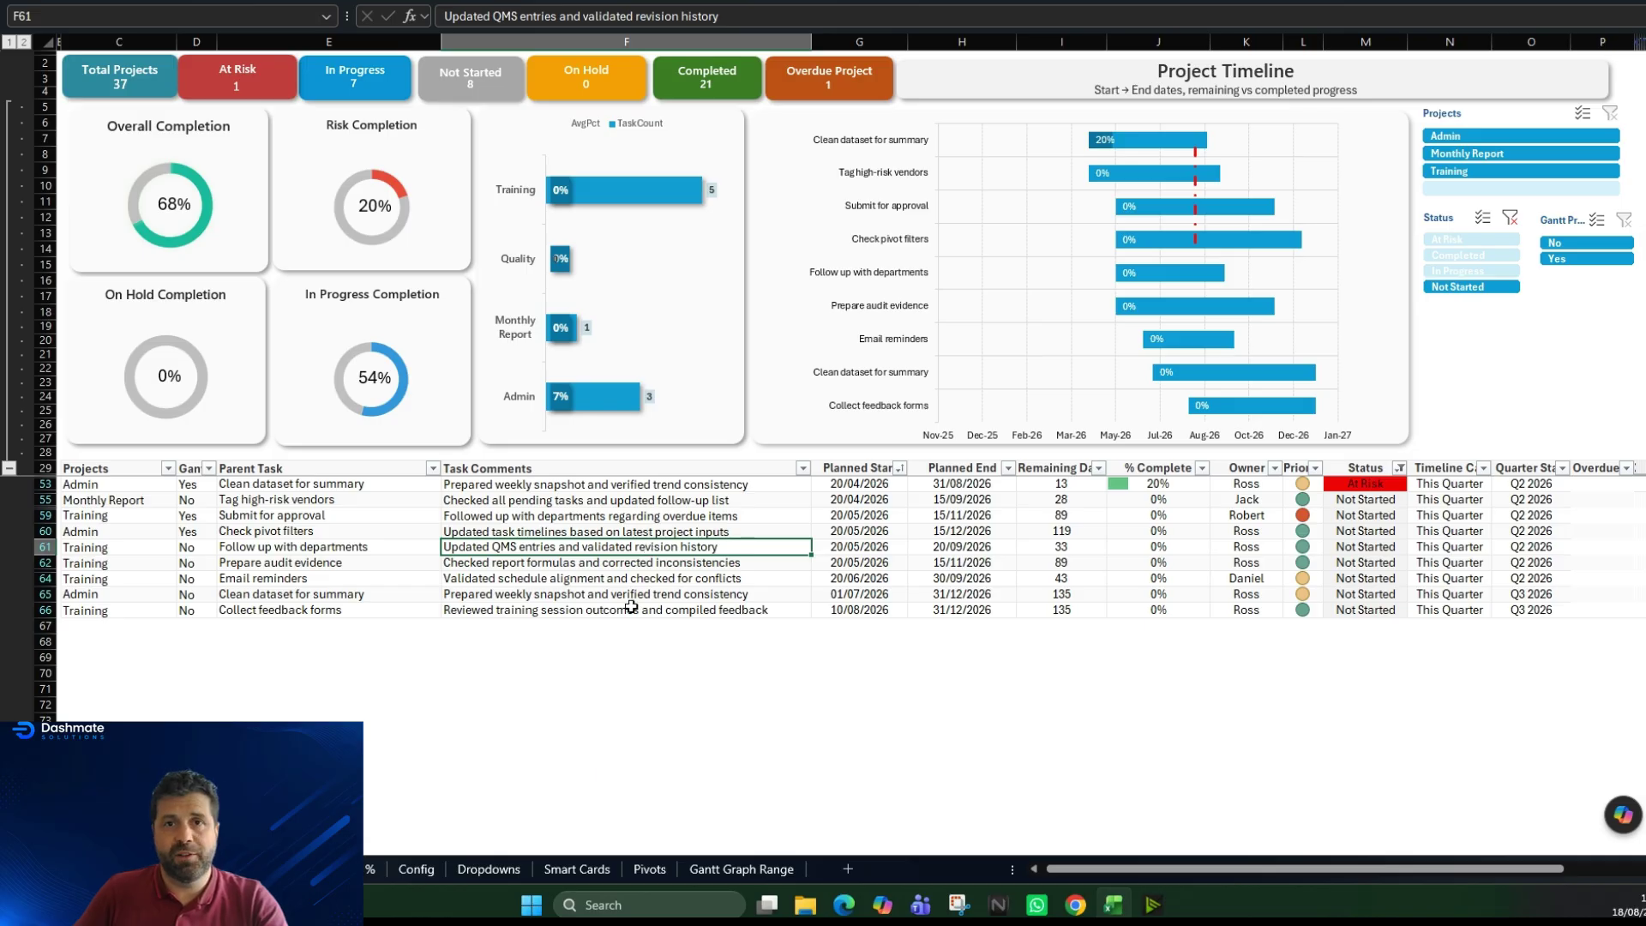